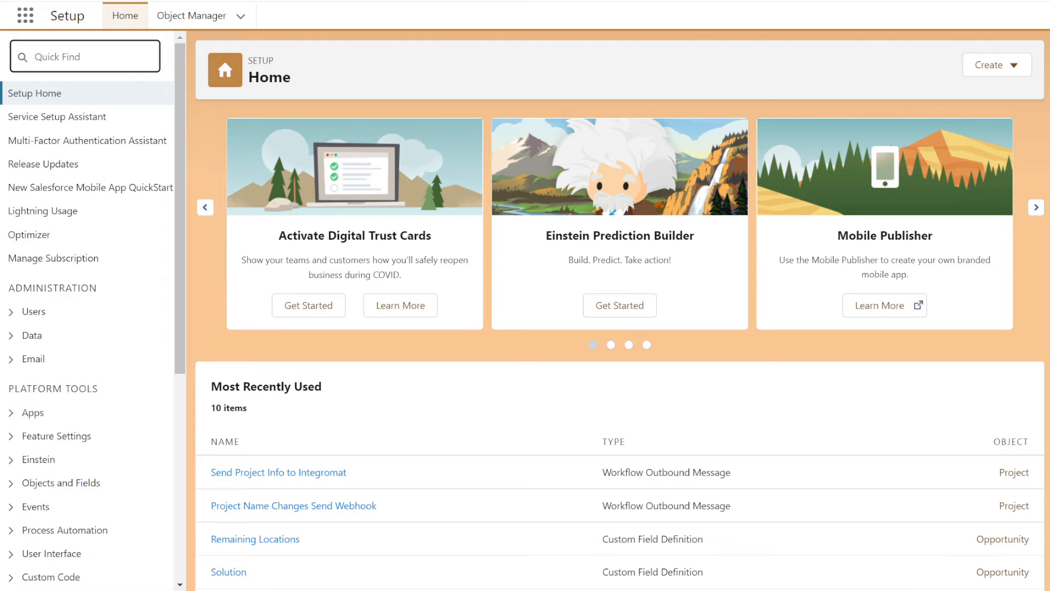
Search the setup for "outbound" and open the Outbound Messages page under Workflow Actions
text(out)
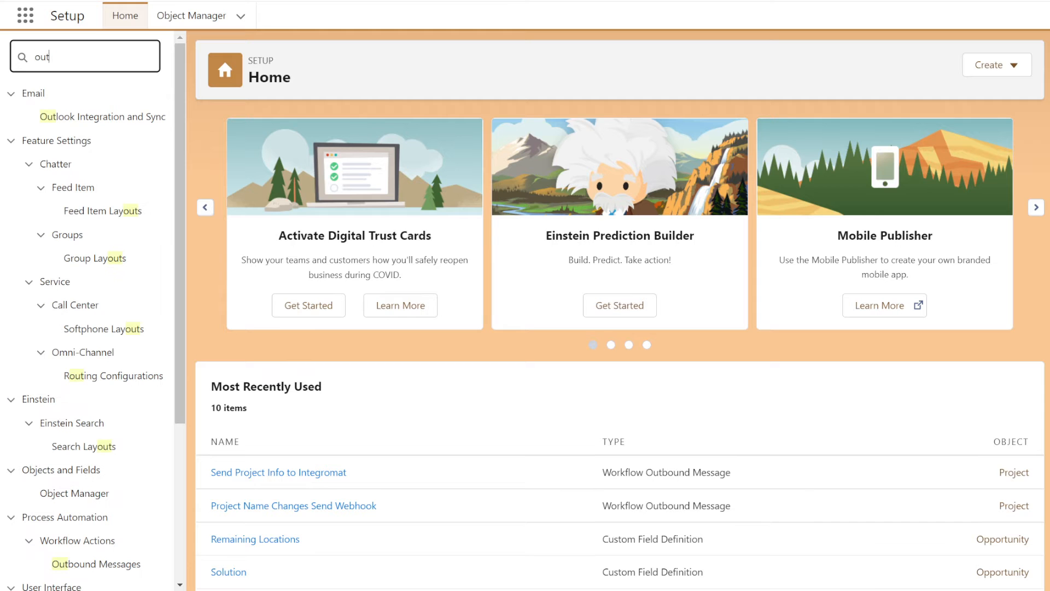
text(bound)
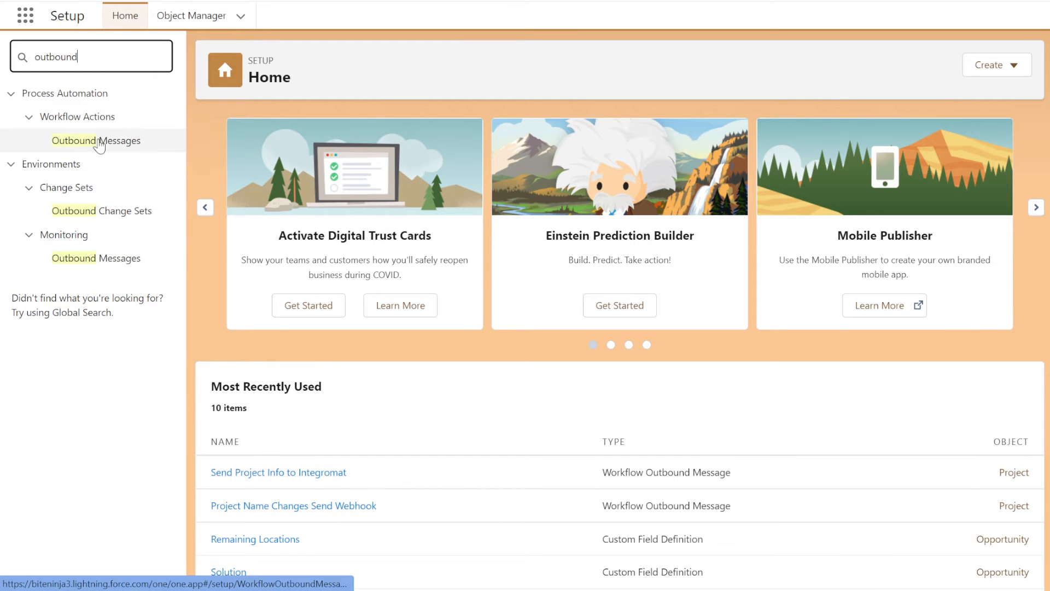
click(124, 138)
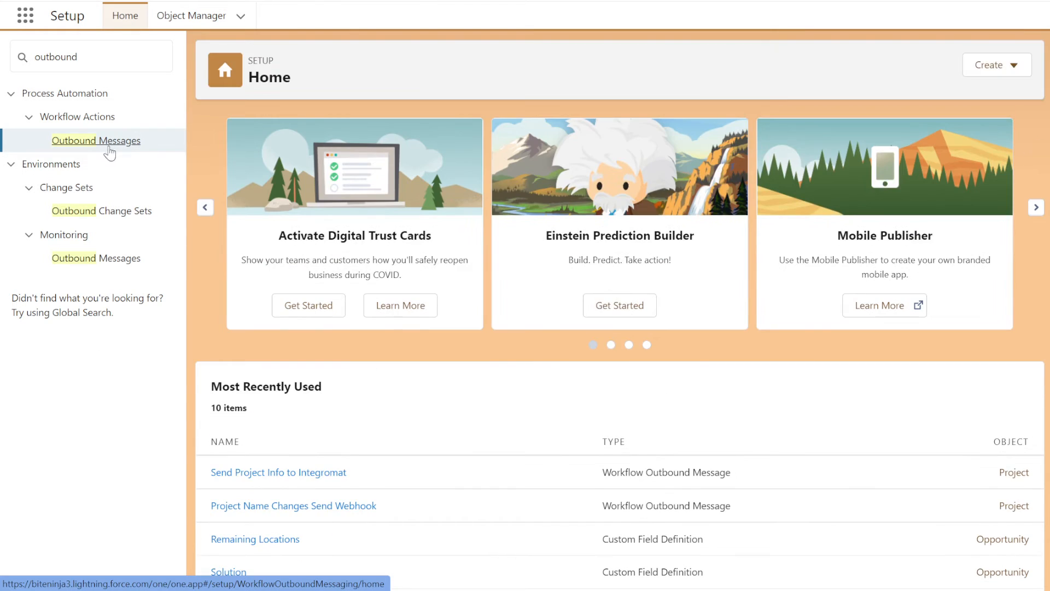
click(106, 142)
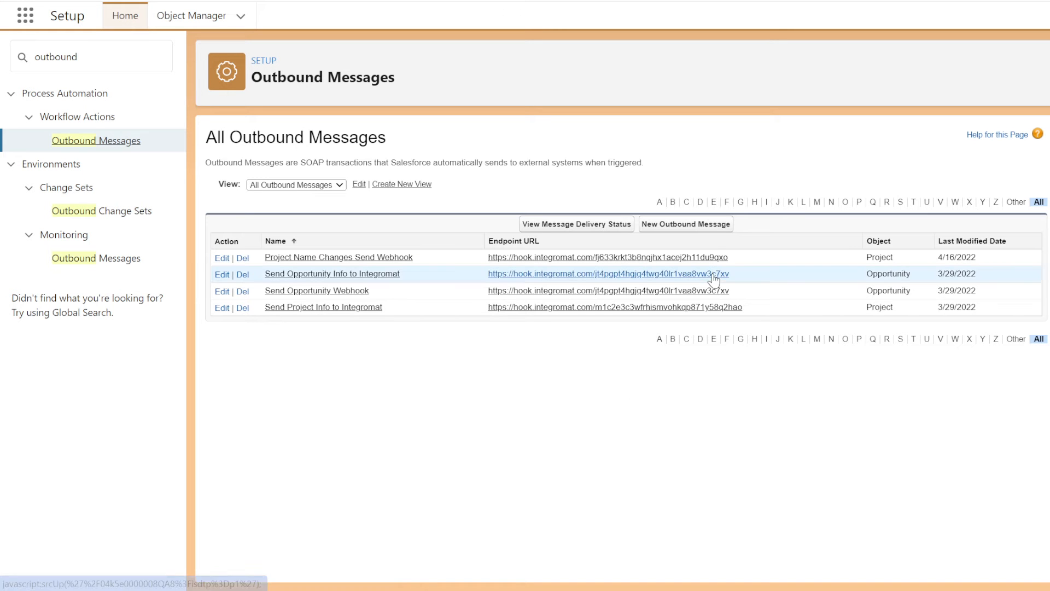
Start a new outbound message based on the Project object and proceed to its configuration
click(677, 230)
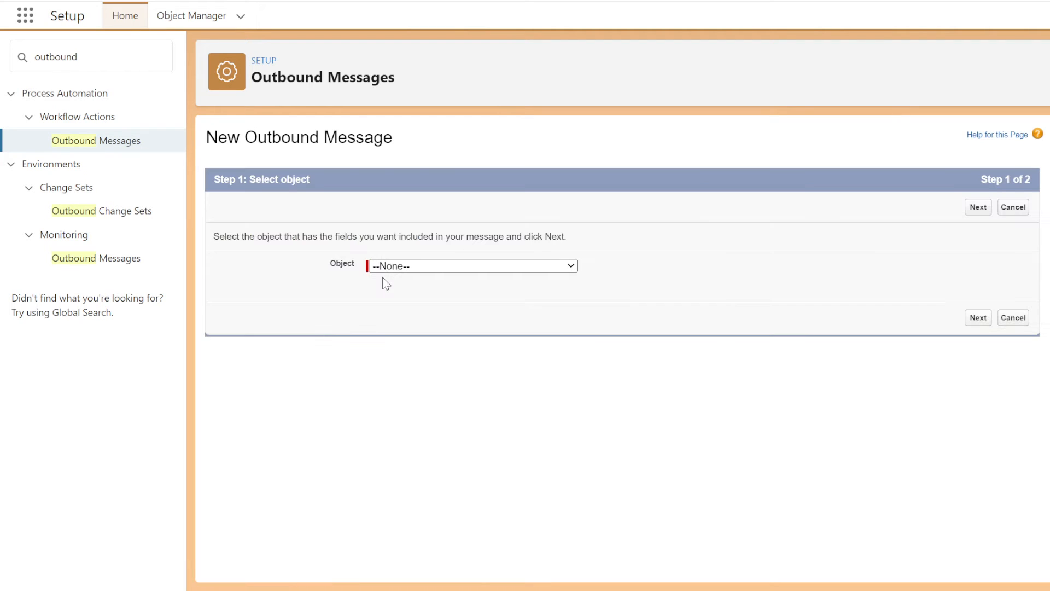
click(434, 266)
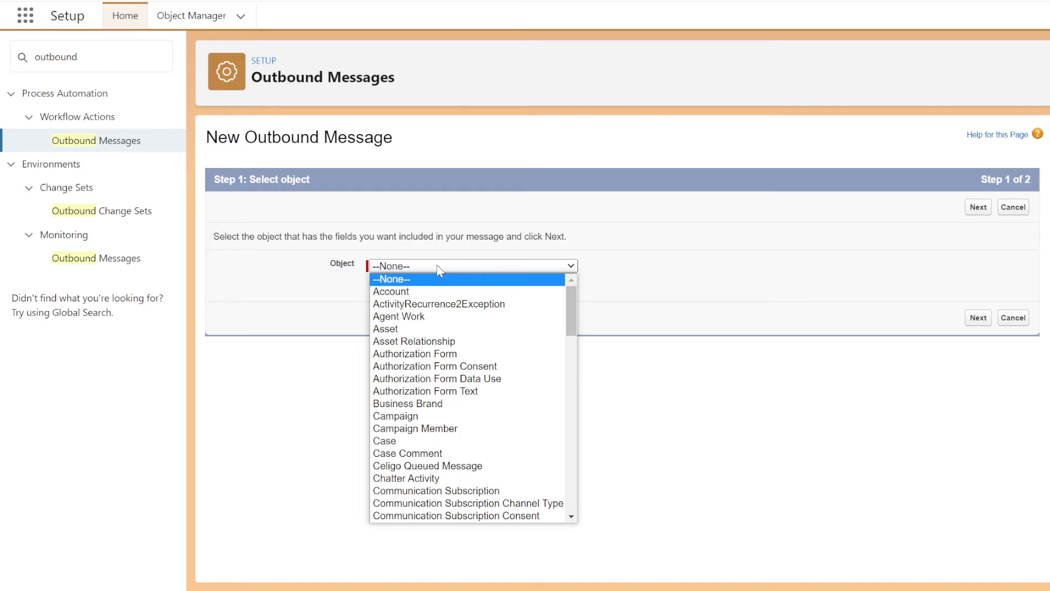
text(project)
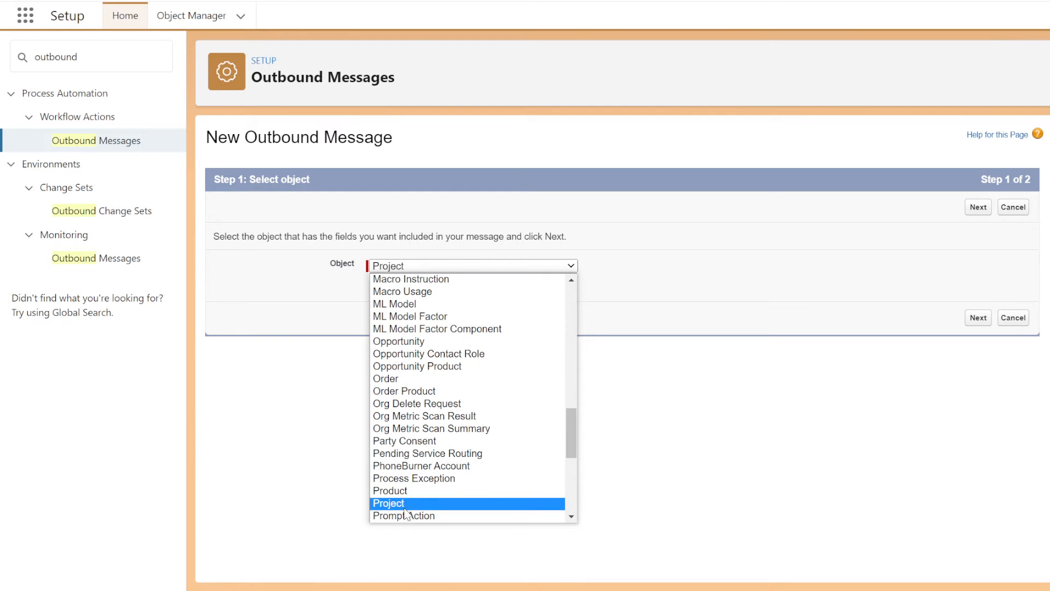
click(406, 504)
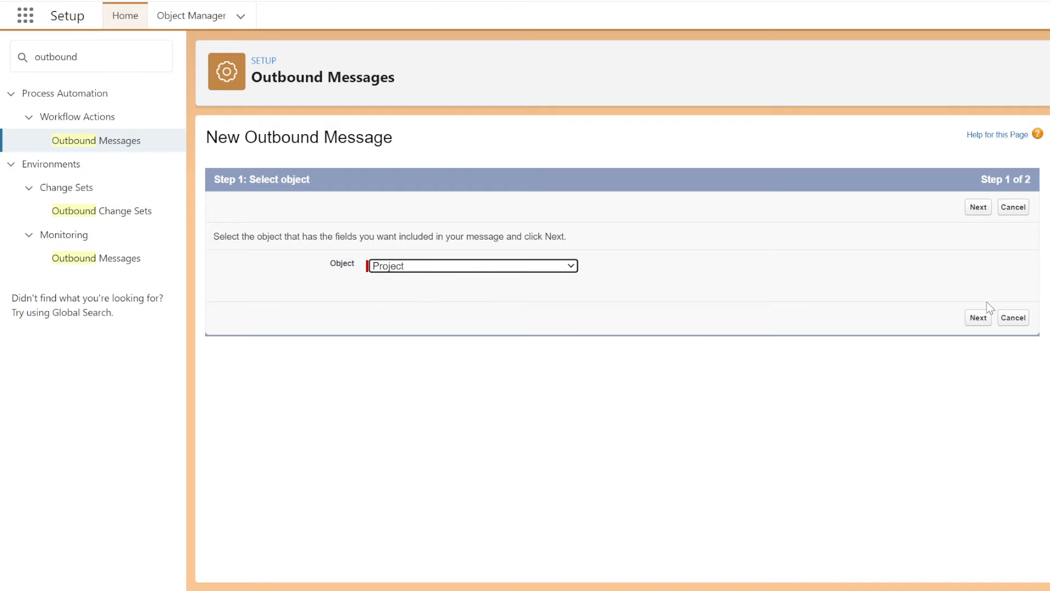
click(980, 321)
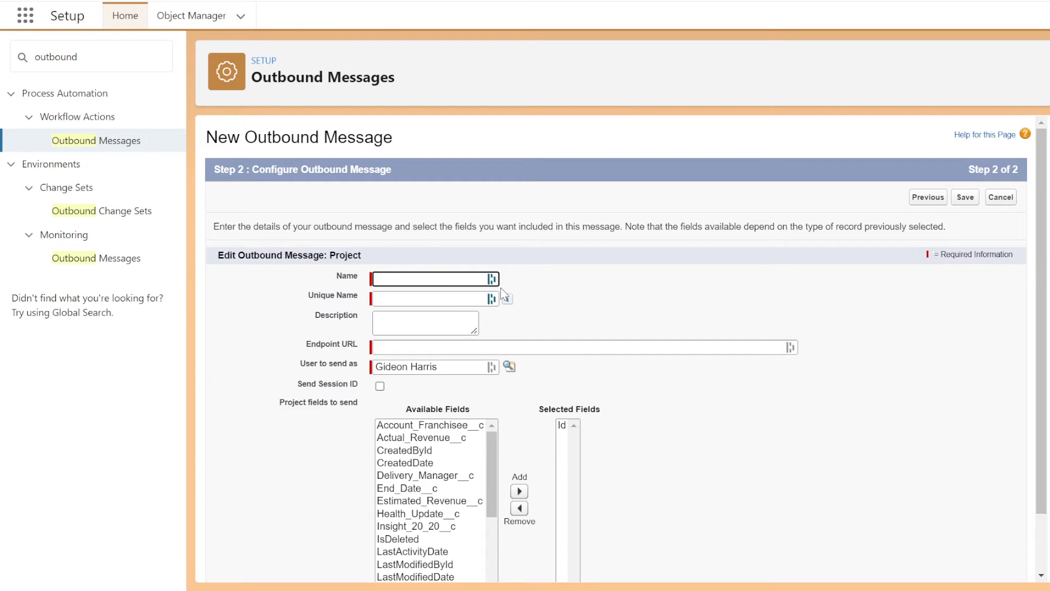
Name the outbound message "Project Name Changes" and let the unique name fill in as Project_Name_Changes
text(Project Name Changes)
click(540, 277)
scroll(363, 232, down, 1)
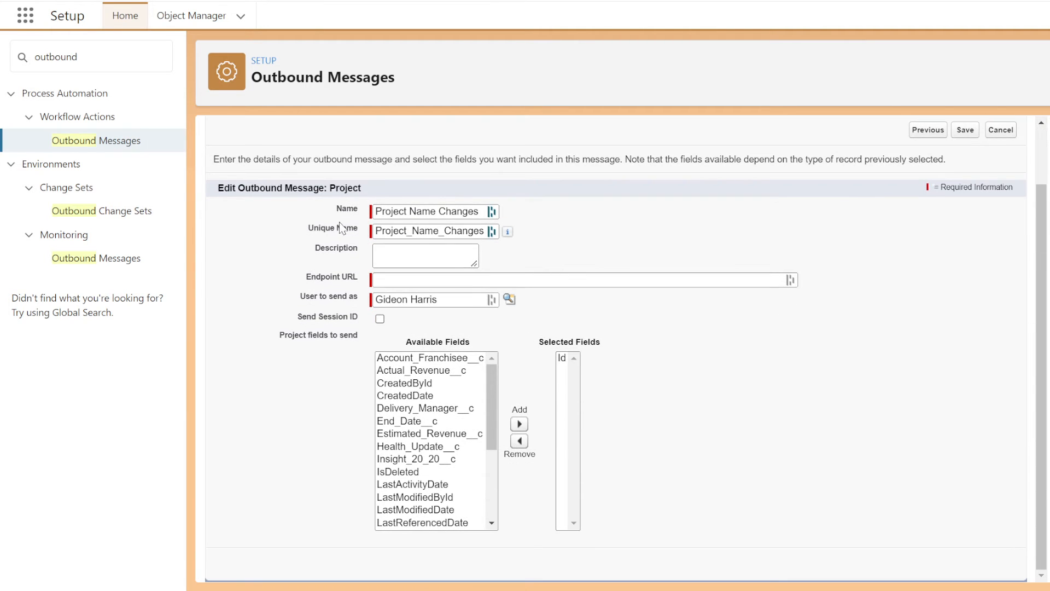
drag(377, 232, 462, 232)
click(462, 232)
click(348, 218)
Copy the Salesforce Project Name Changes webhook address from the Integromat scenario and paste it as the outbound message's endpoint URL in Salesforce
drag(308, 277, 358, 278)
click(317, 277)
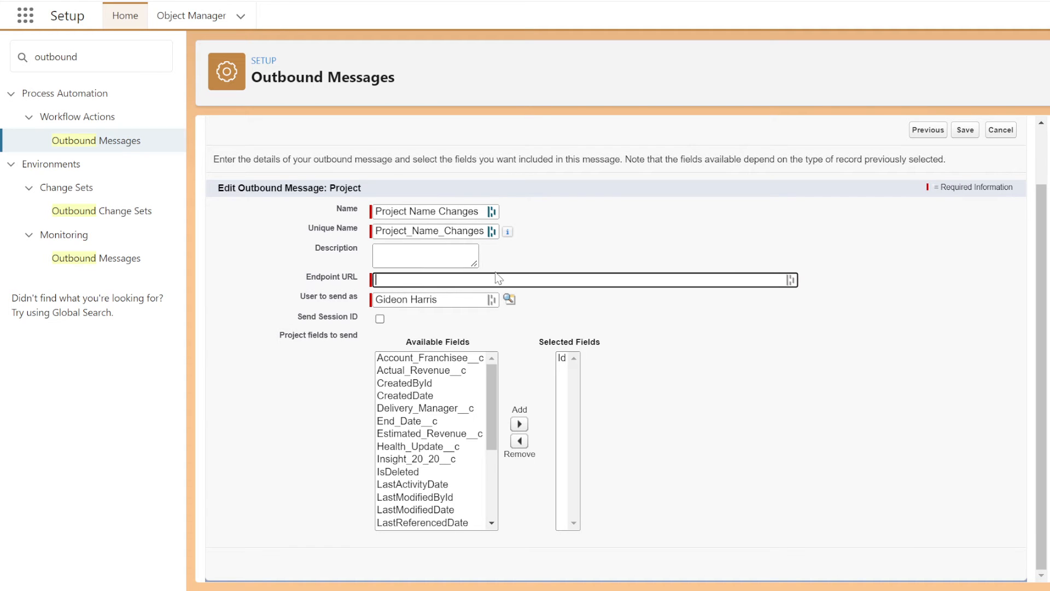
key(ctrl+Tab)
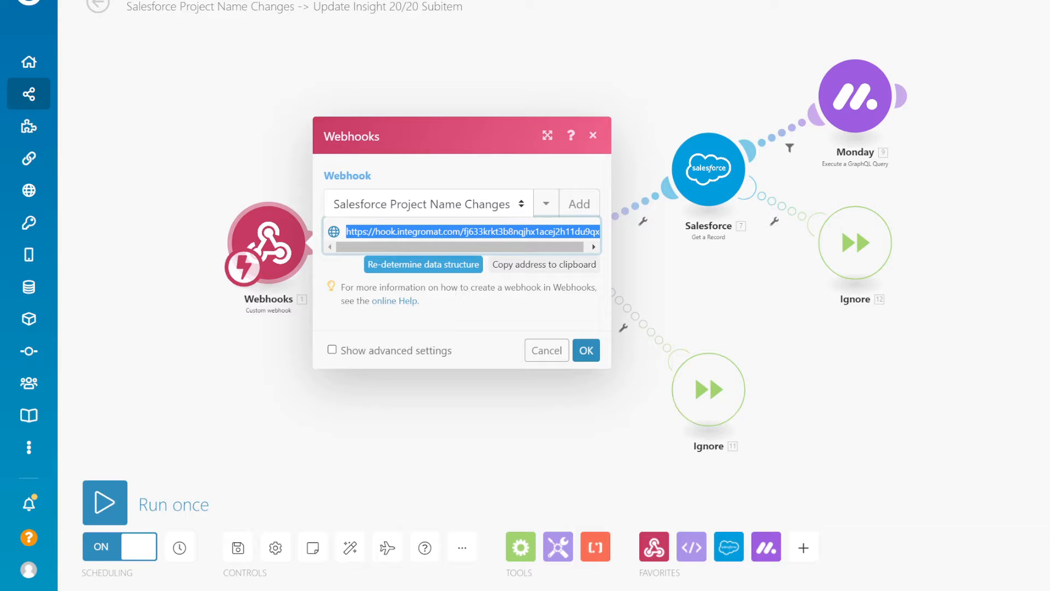
click(514, 269)
key(ctrl+Tab)
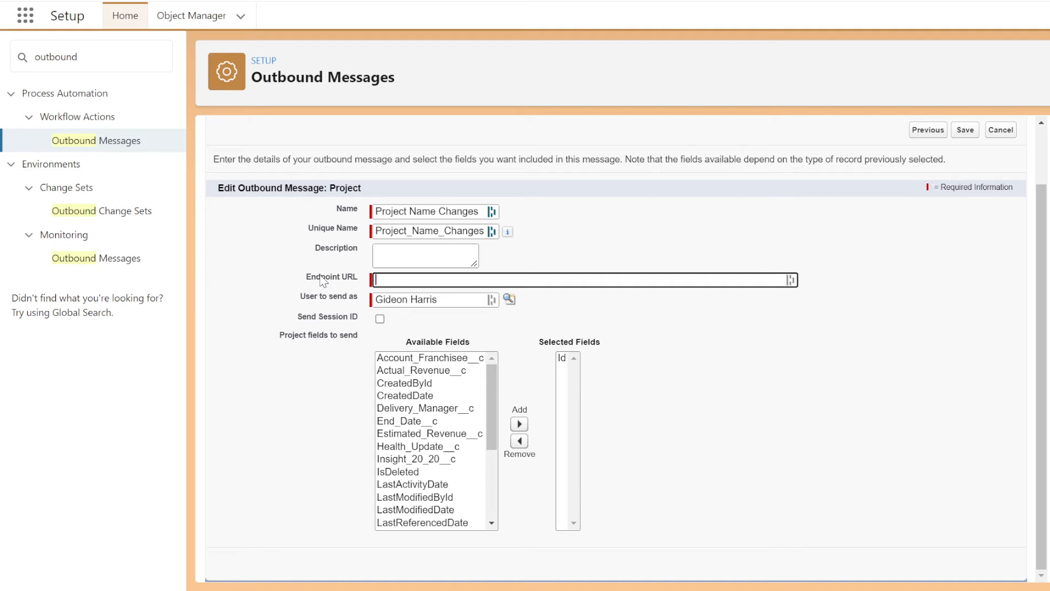
key(ctrl+v)
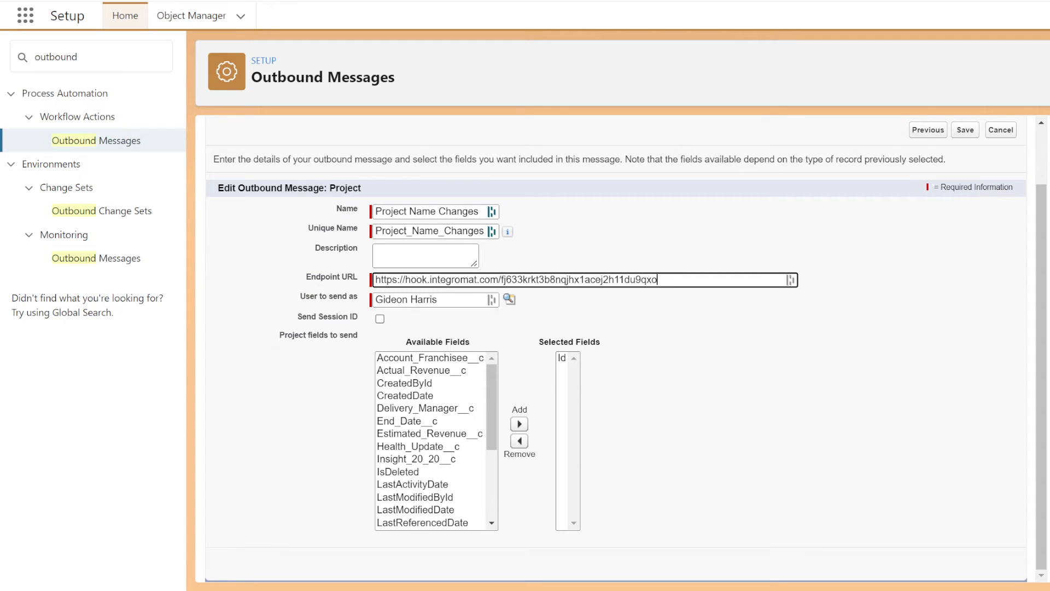
click(615, 256)
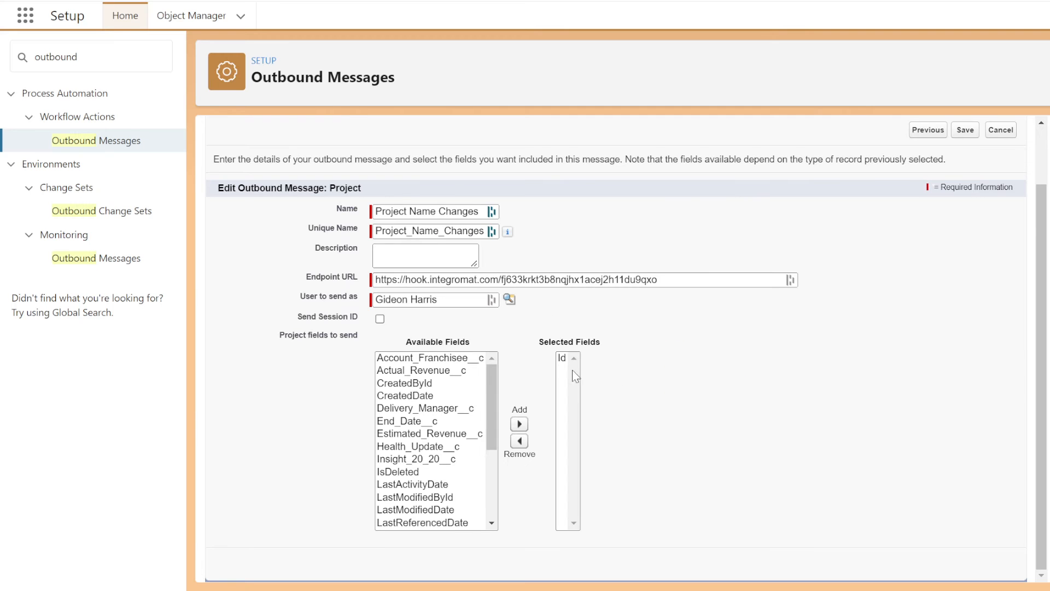
Save the outbound message with only the Id field selected to send
click(572, 367)
click(674, 350)
click(966, 130)
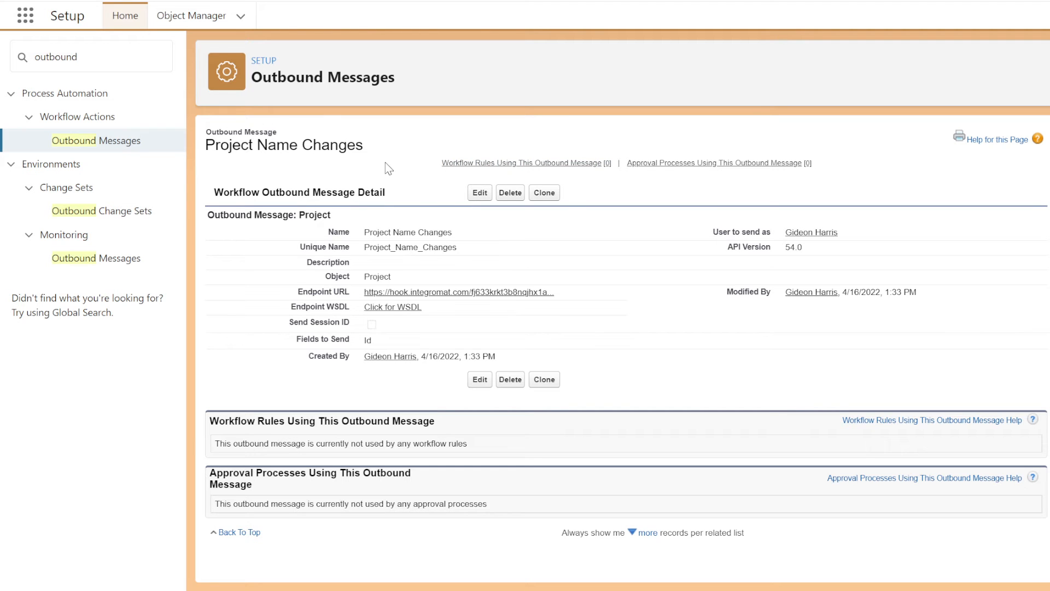
Replace the setup search with "flow" and open the Flows page under Process Automation
double_click(56, 57)
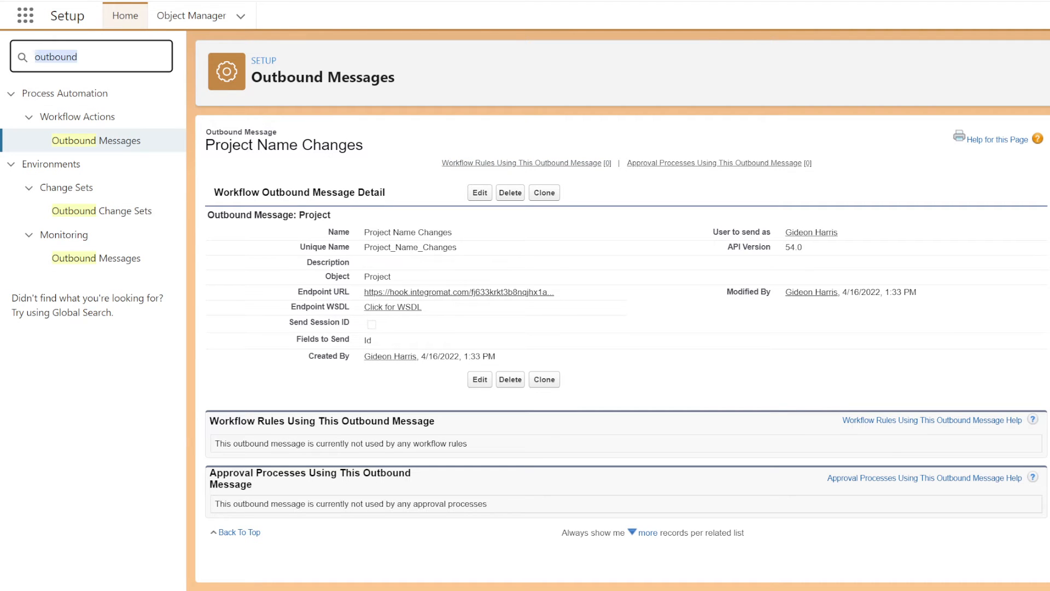
key(BackSpace)
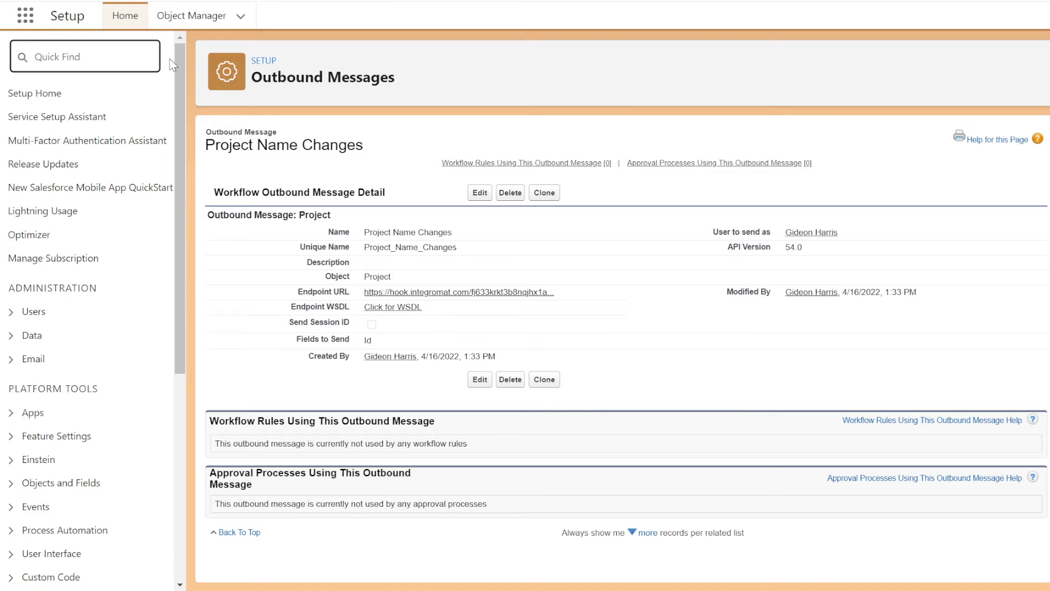
text(flow)
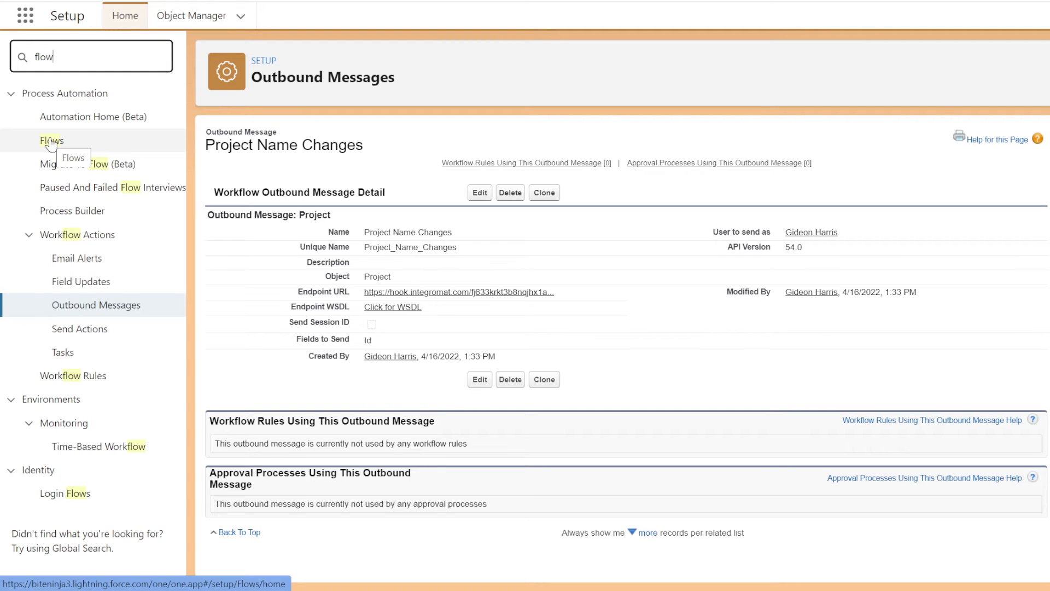
click(51, 144)
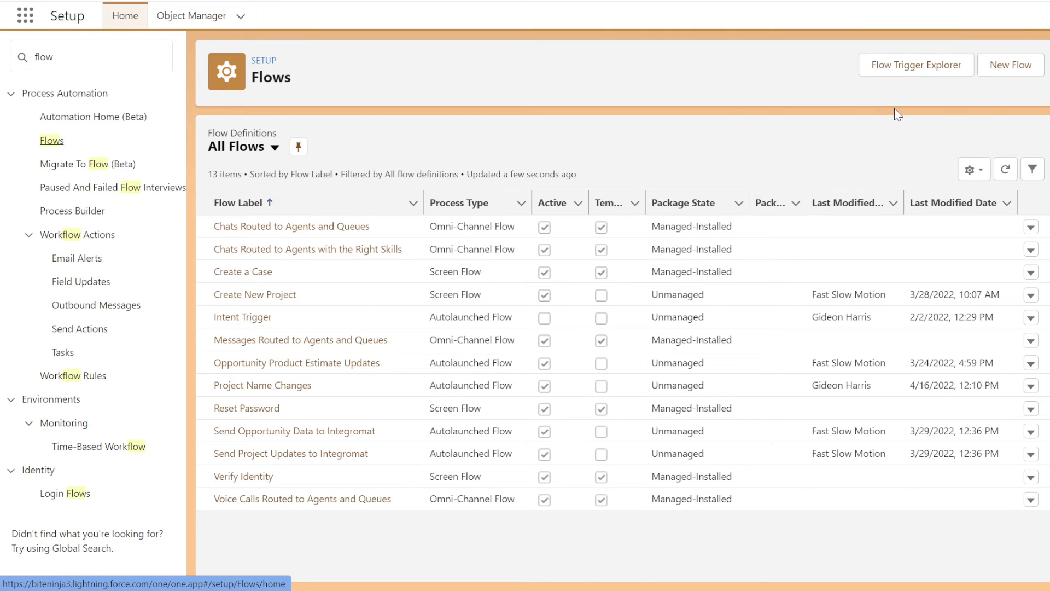
Create a new flow of the Record-Triggered Flow type
click(995, 70)
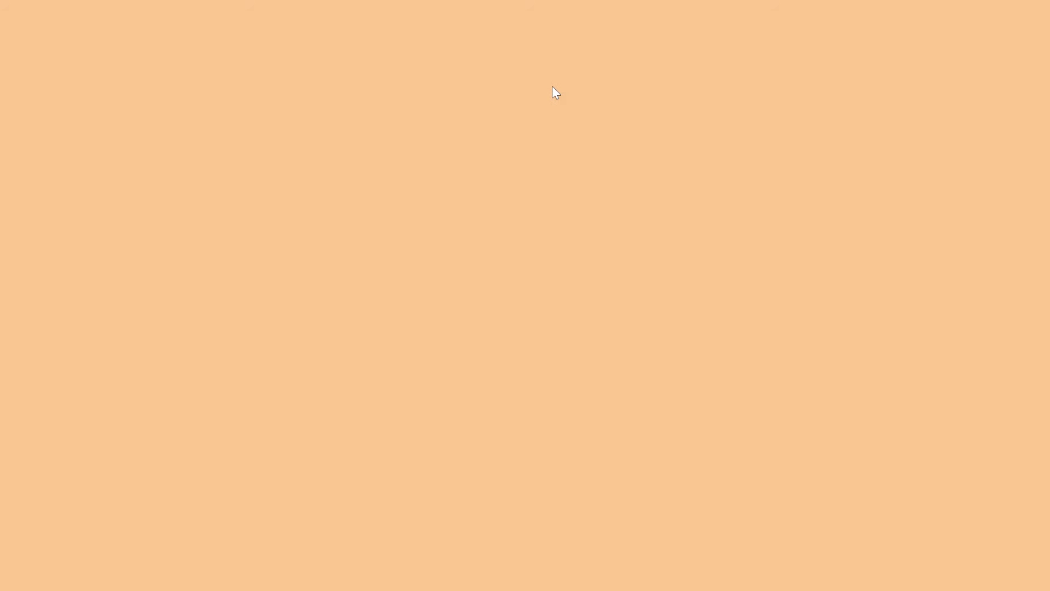
click(552, 86)
click(550, 86)
click(550, 86)
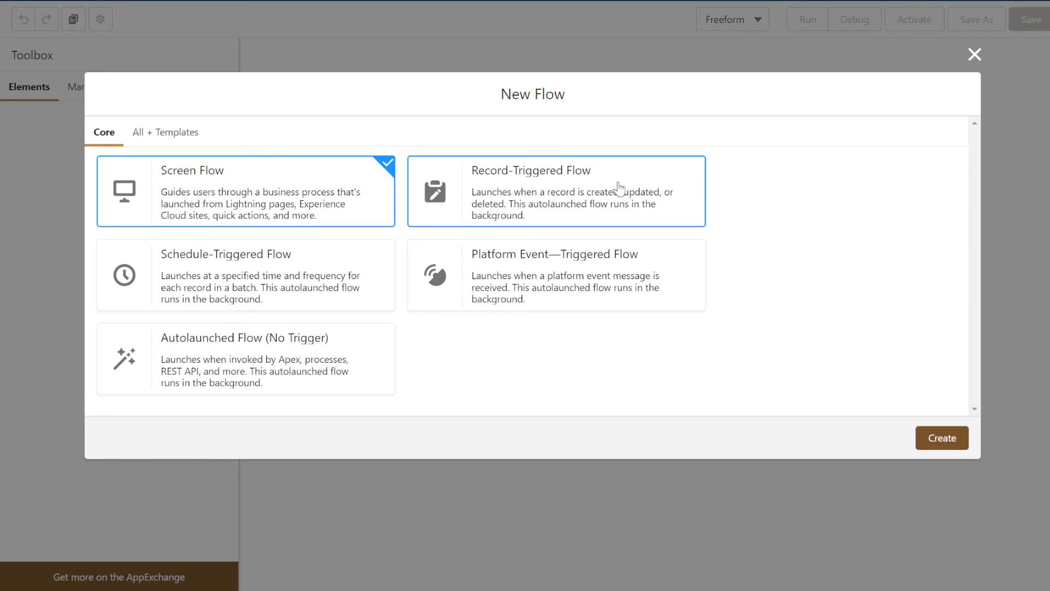
click(582, 186)
click(943, 437)
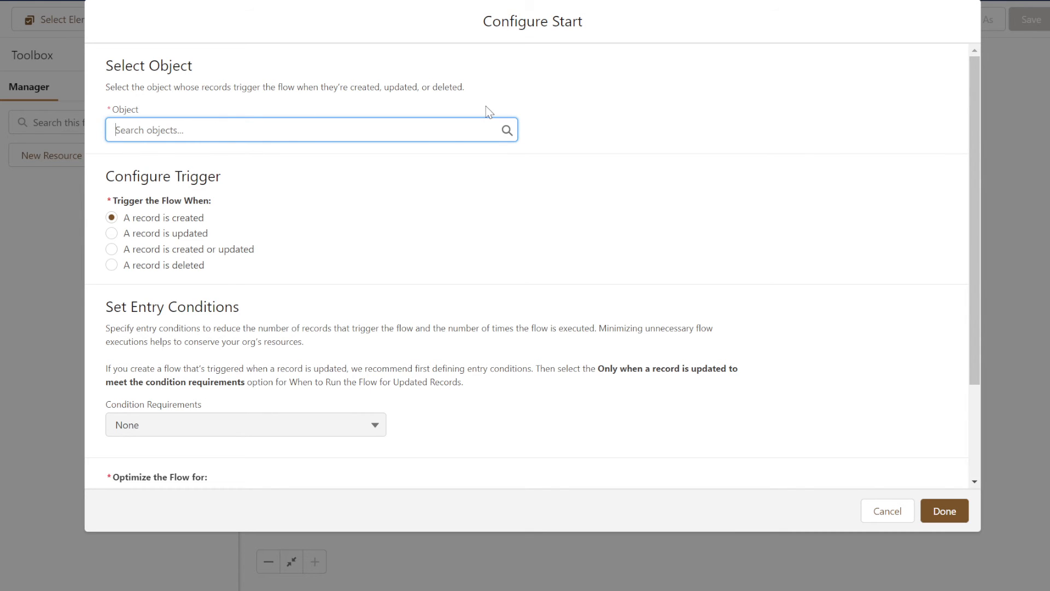
Choose Project as the flow's object and trigger the flow when a record is updated
click(312, 130)
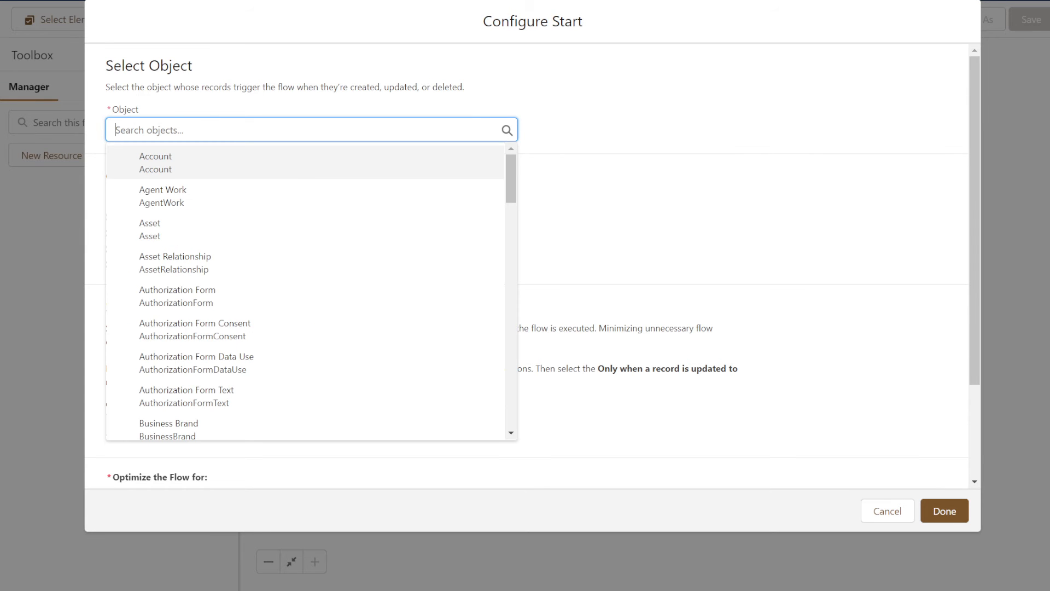
text(po)
key(BackSpace)
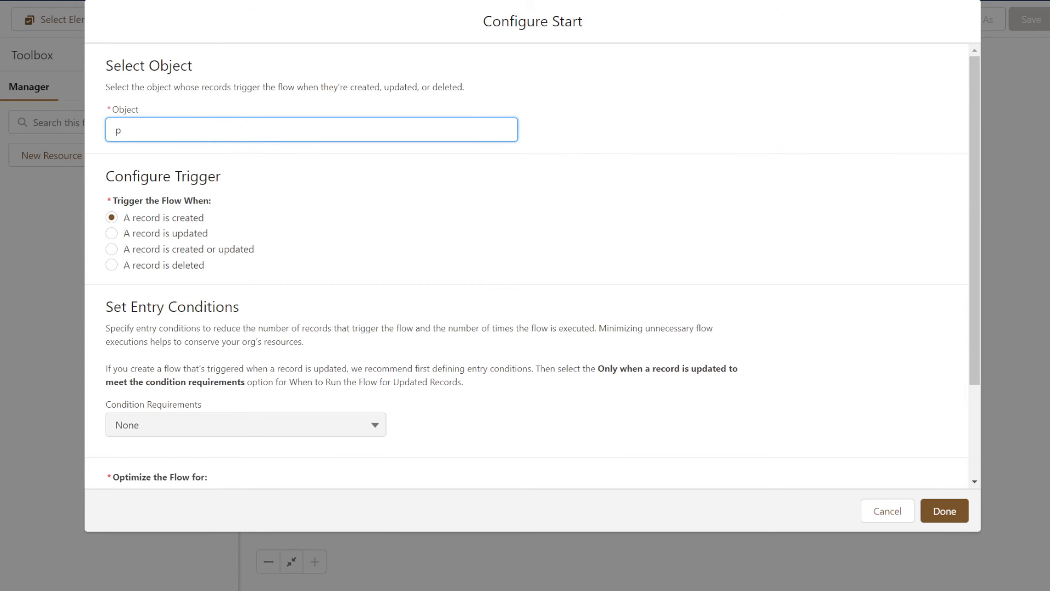
text(roje)
click(195, 177)
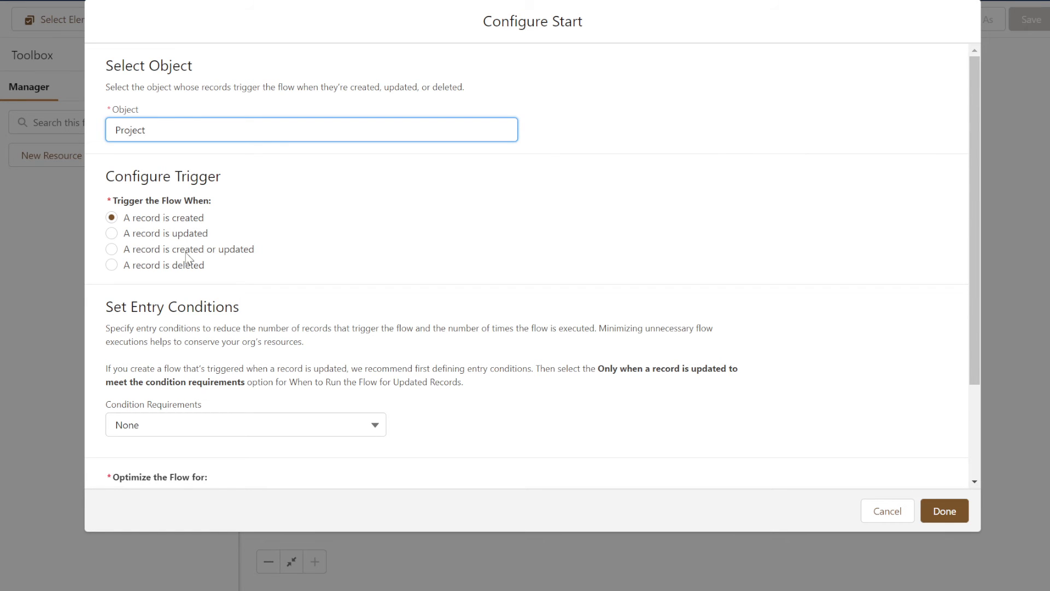
click(111, 235)
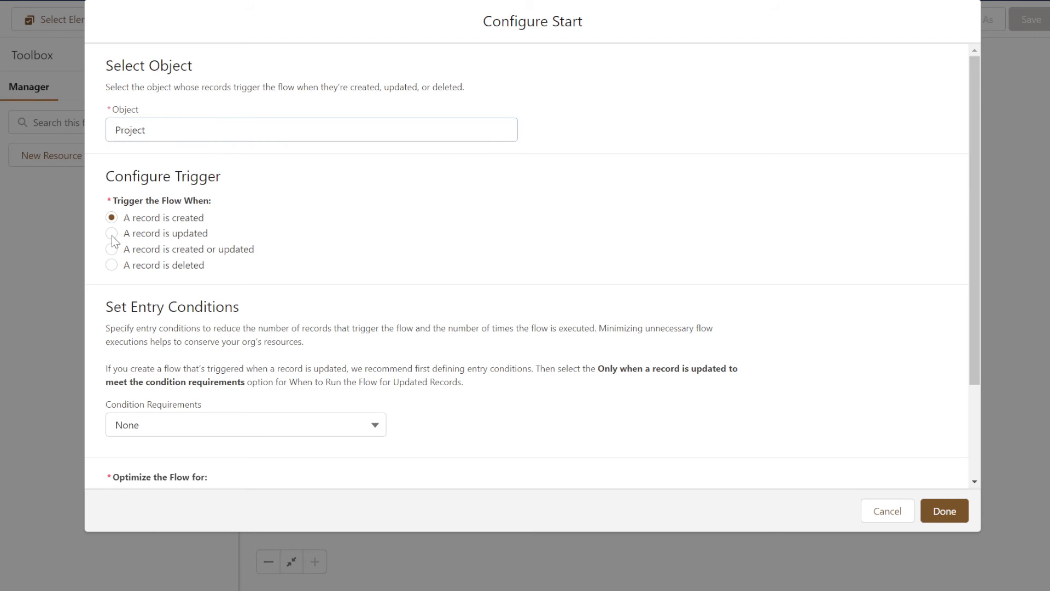
click(112, 234)
Set the entry condition requirements to All Conditions Are Met (AND)
scroll(310, 251, down, 2)
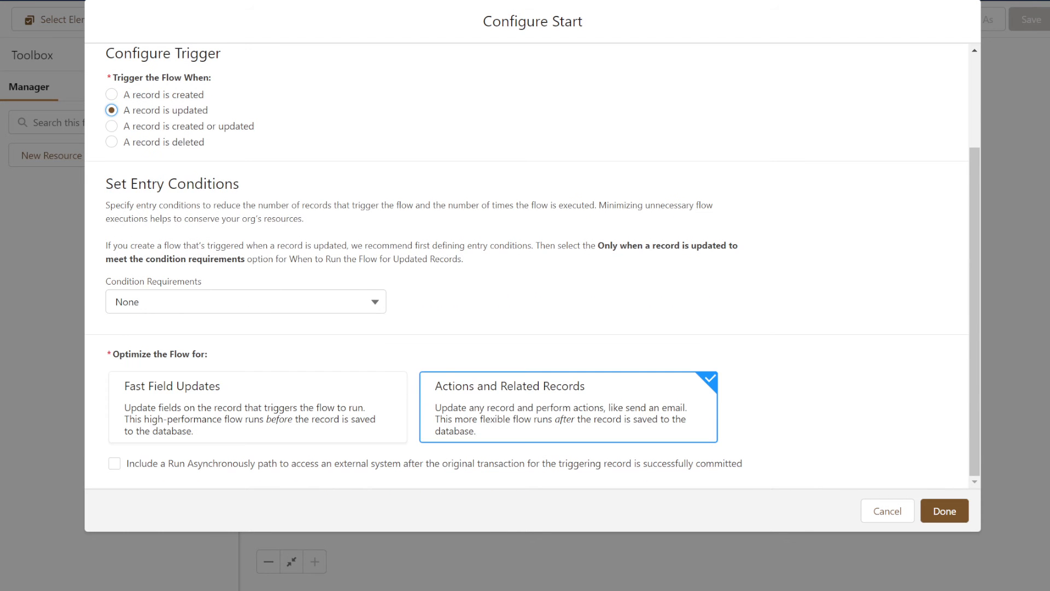
drag(106, 184, 435, 230)
click(435, 230)
drag(124, 286, 196, 285)
click(192, 284)
click(195, 277)
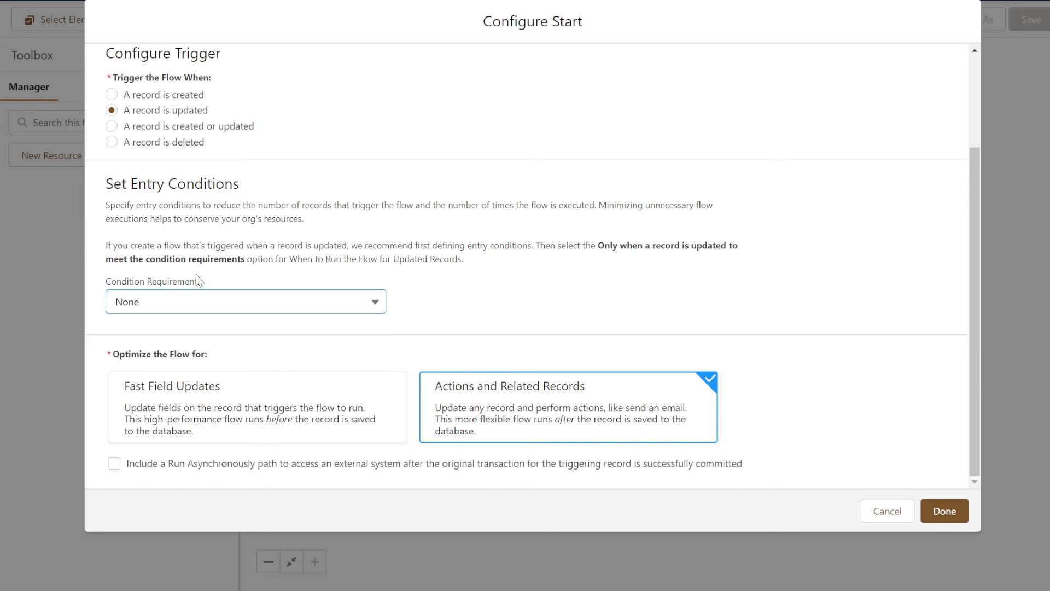
scroll(199, 151, up, 2)
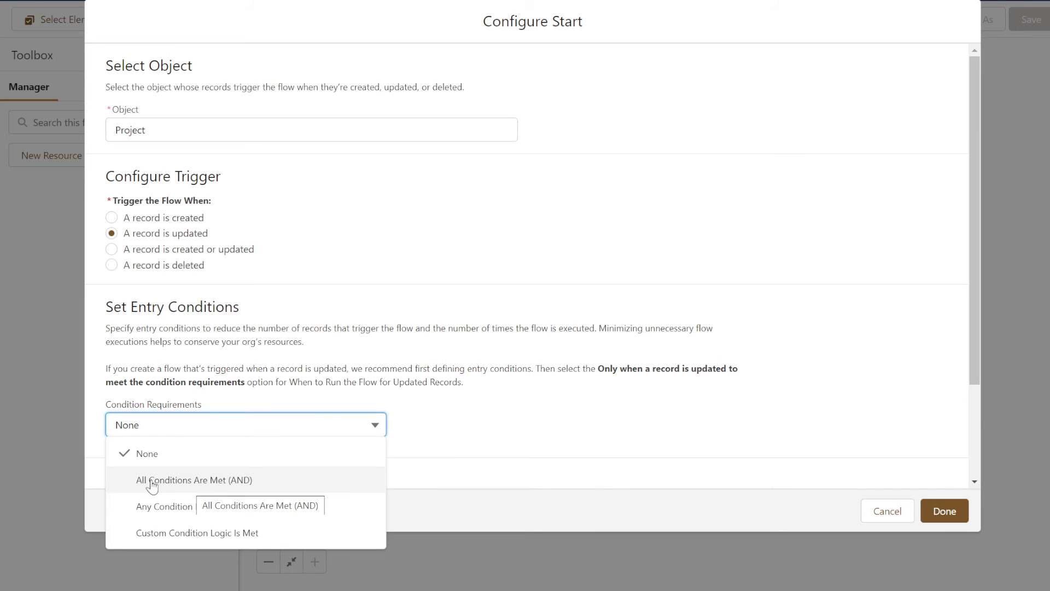
click(197, 484)
scroll(210, 360, down, 1)
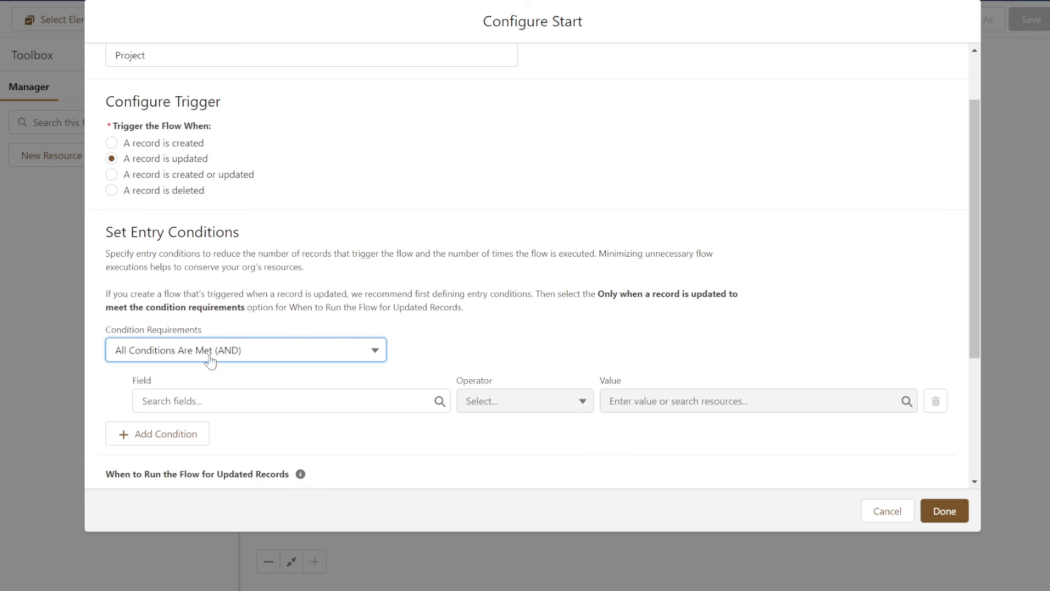
Set the entry condition's field to the project Name with the operator Is Changed
click(149, 401)
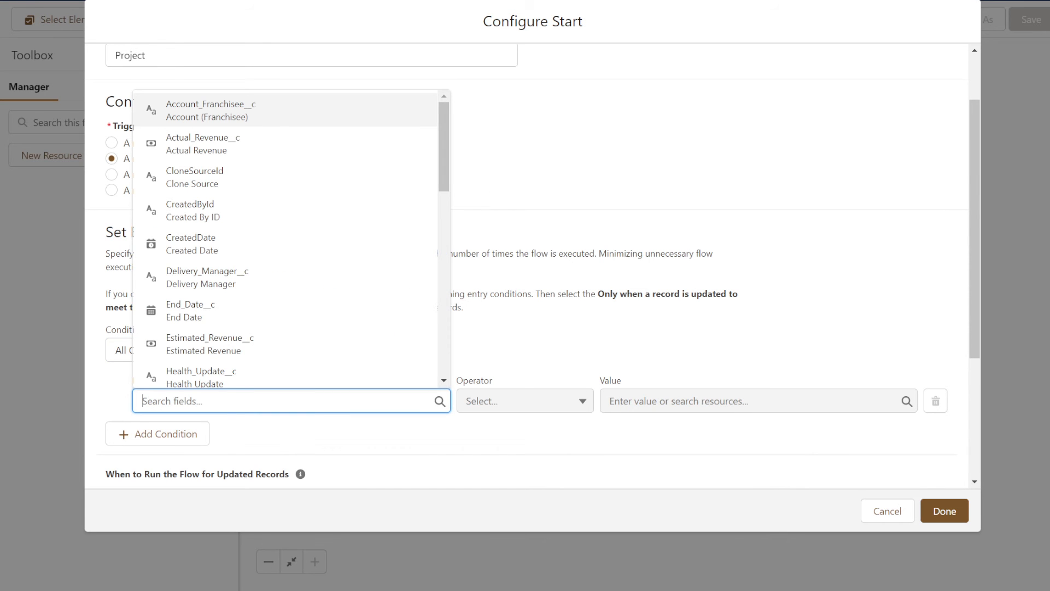
text(name)
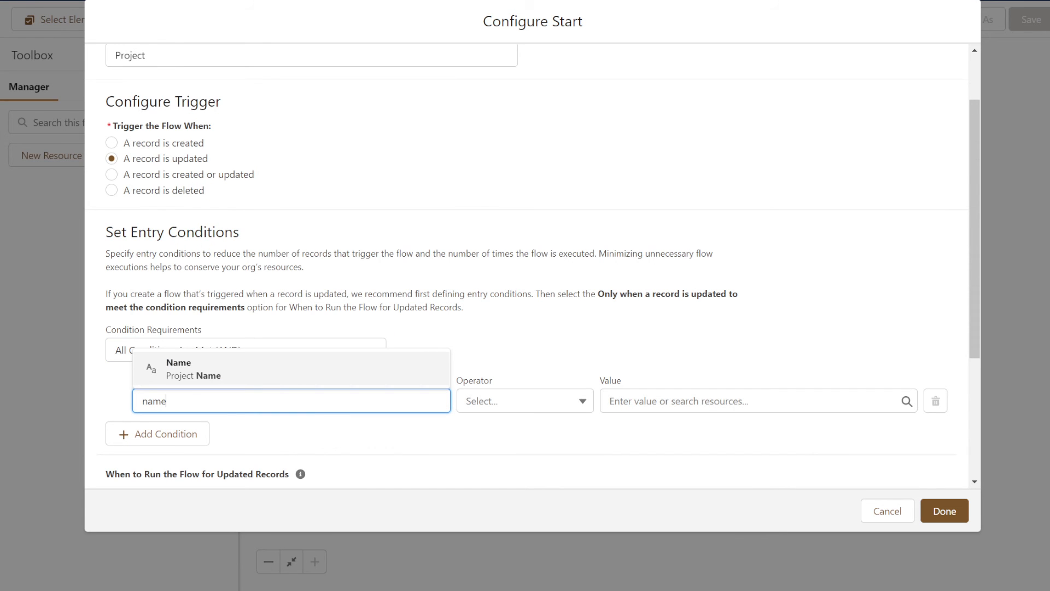
click(204, 382)
scroll(492, 403, down, 4)
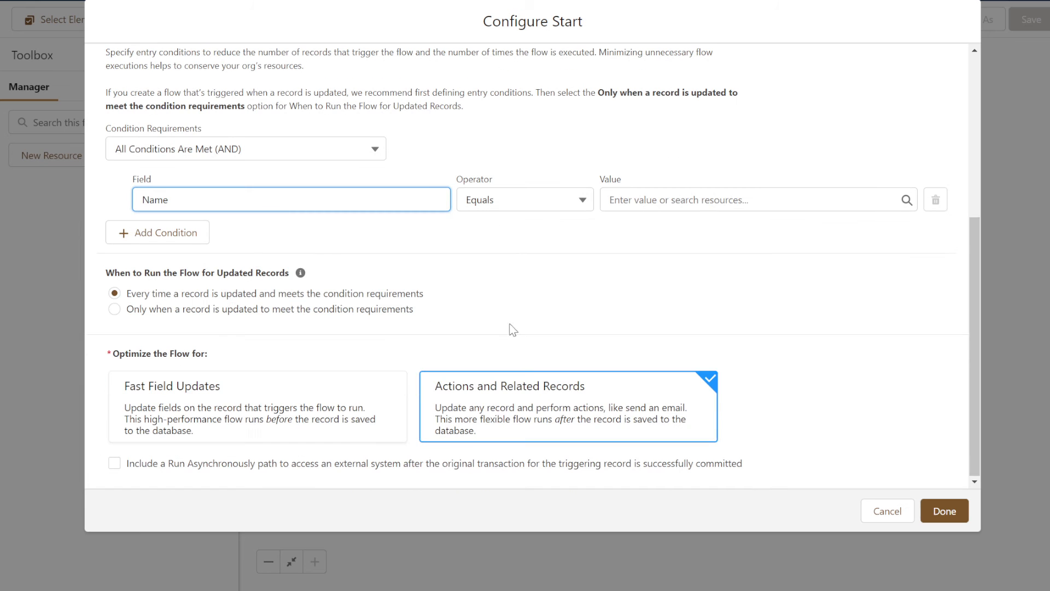
click(486, 207)
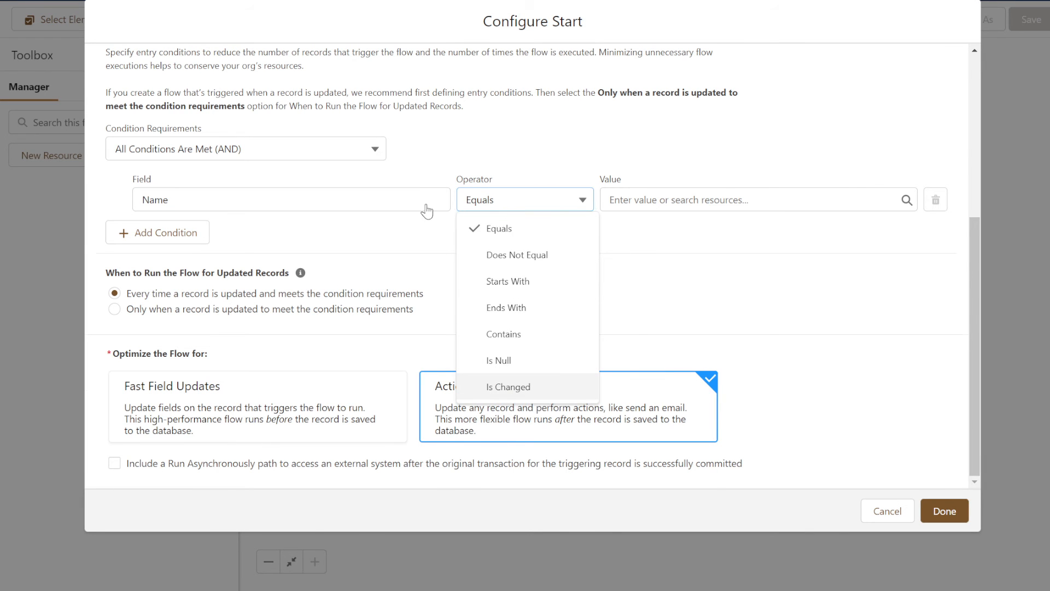
click(510, 388)
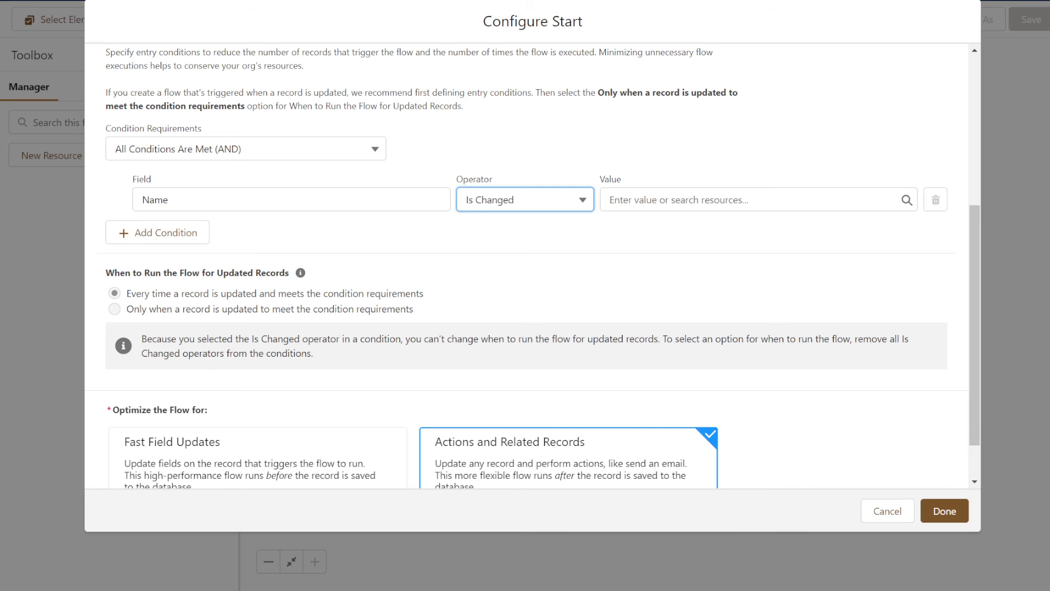
Set the entry condition's value to $GlobalConstant.True and finish the start configuration, keeping the flow optimized for Actions and Related Records
key(Tab)
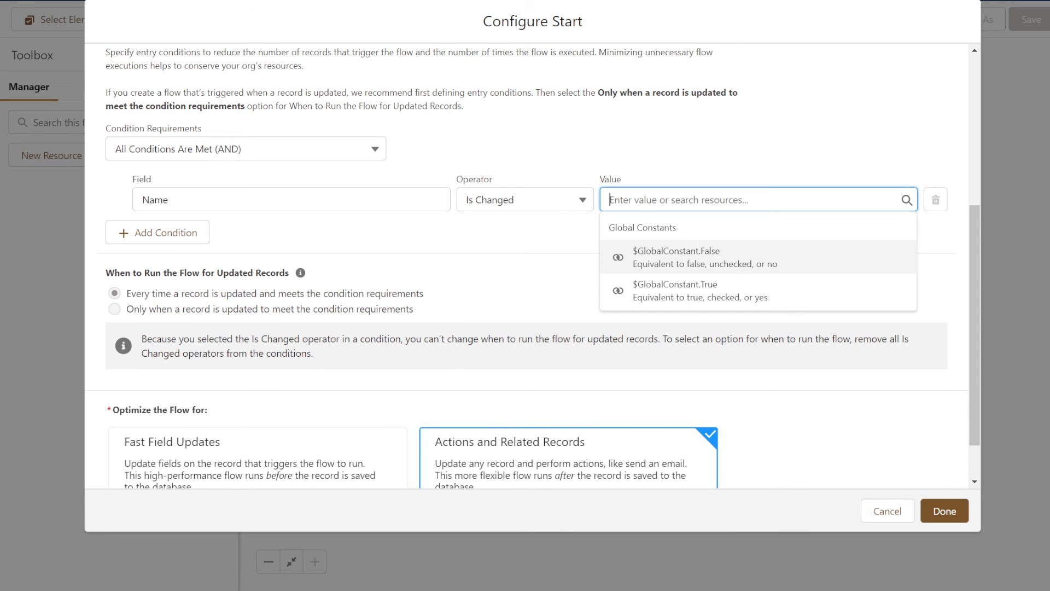
click(682, 295)
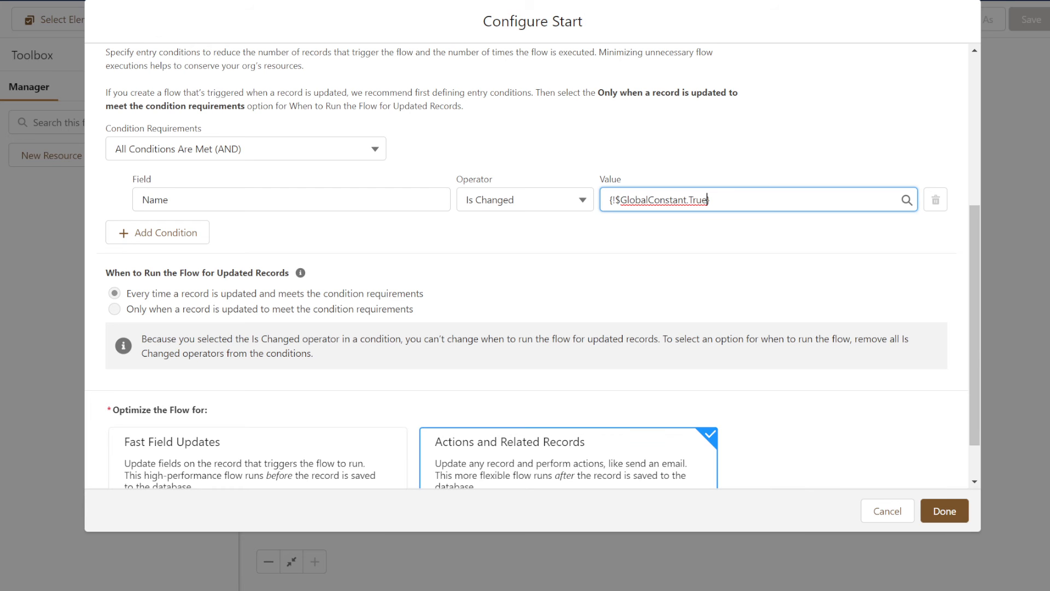
drag(608, 200, 713, 200)
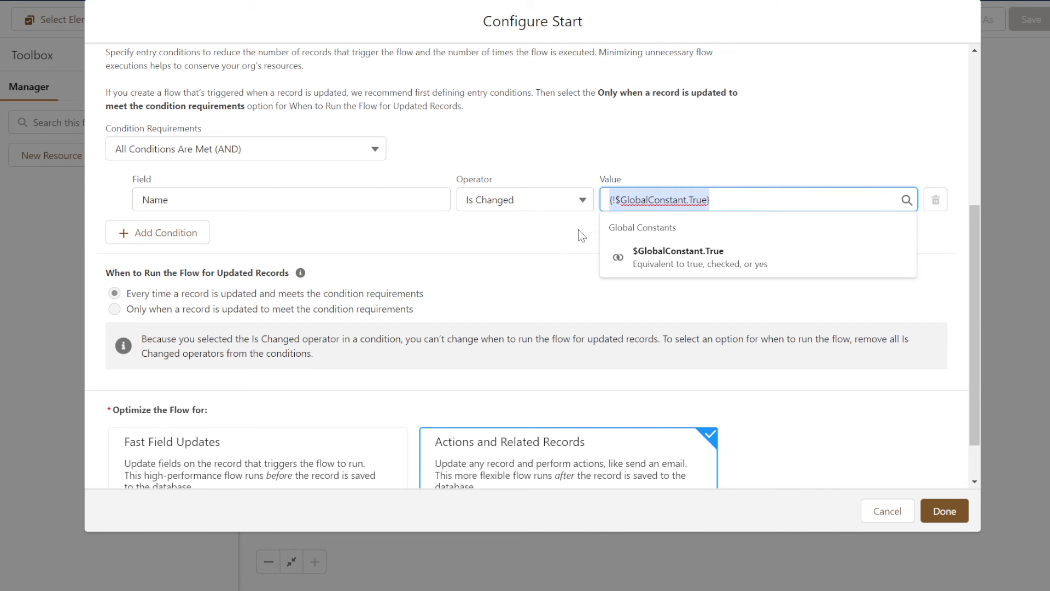
click(720, 147)
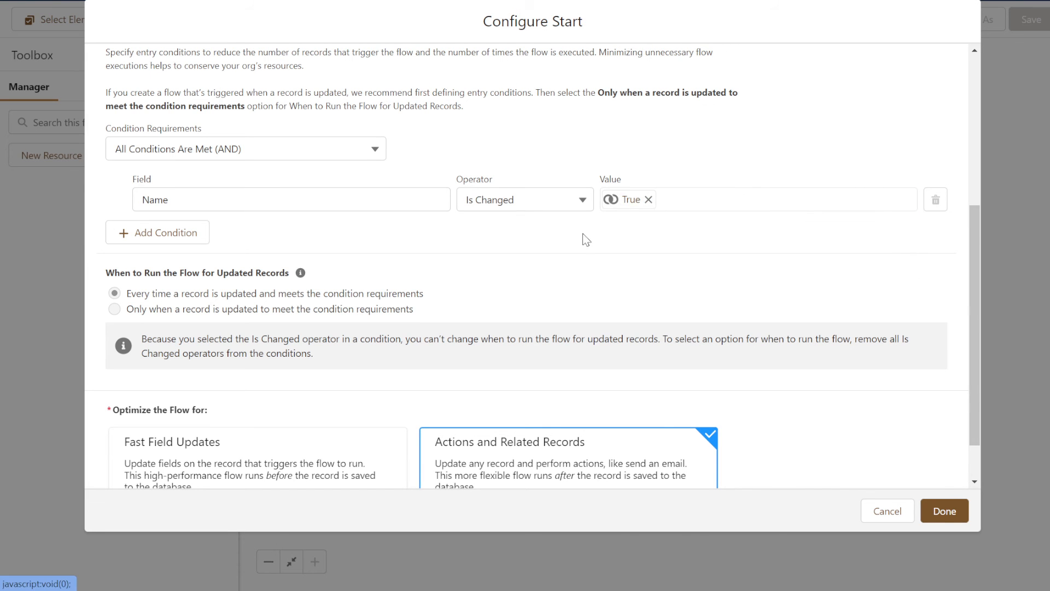
scroll(492, 262, down, 1)
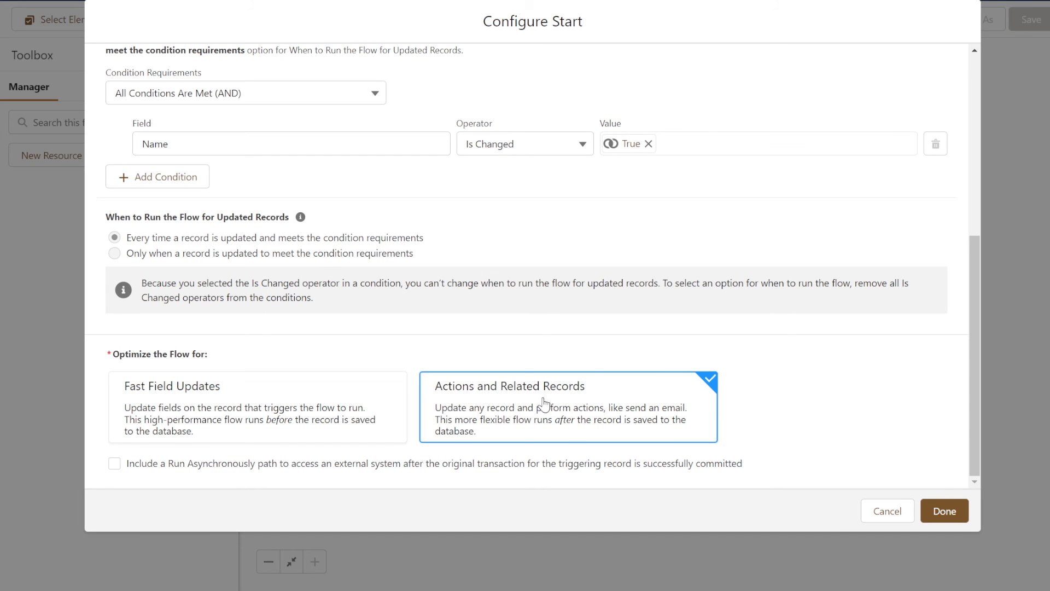
click(952, 511)
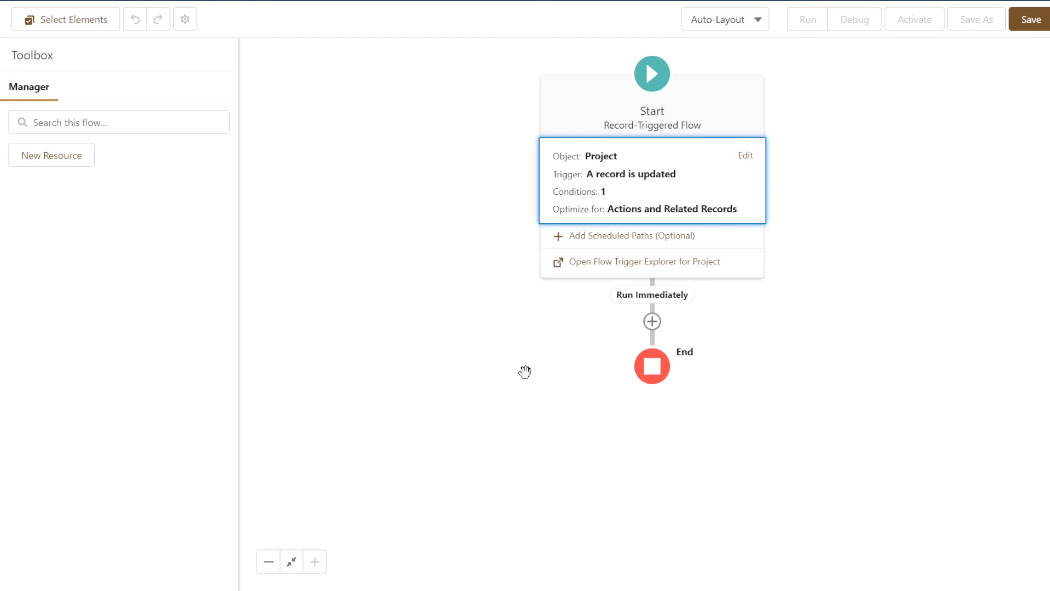
Add an Action element after the start and choose the Project Name Changes action from the Outbound Message category
click(652, 322)
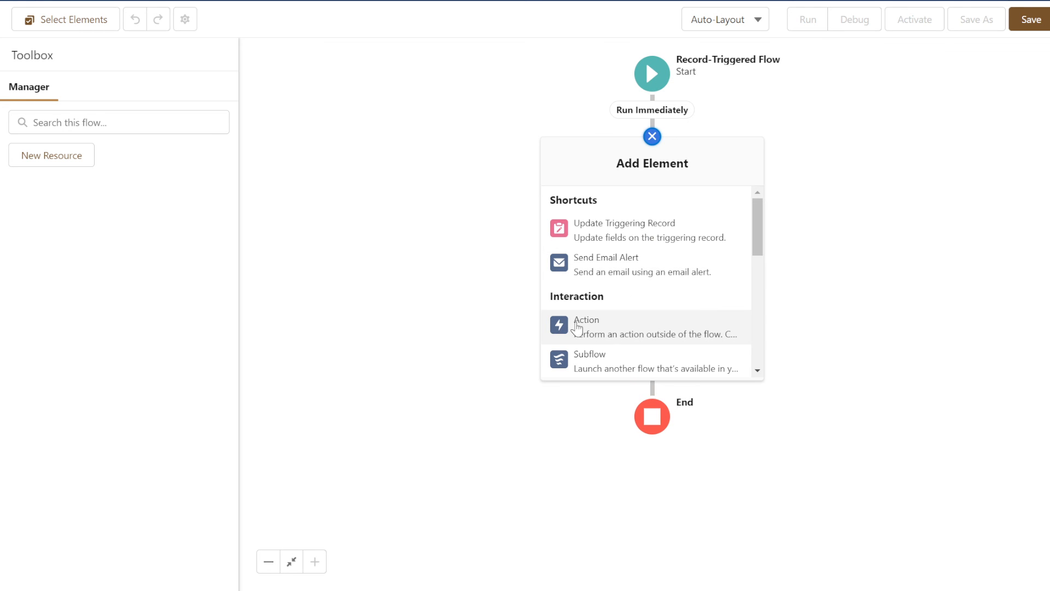
click(581, 329)
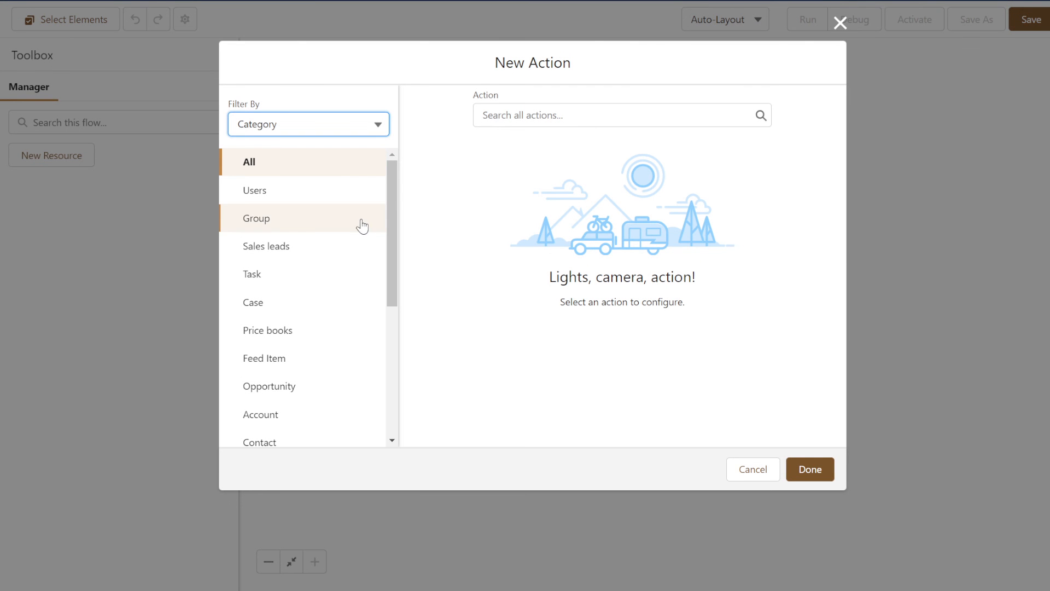
scroll(300, 202, down, 1)
scroll(306, 186, down, 5)
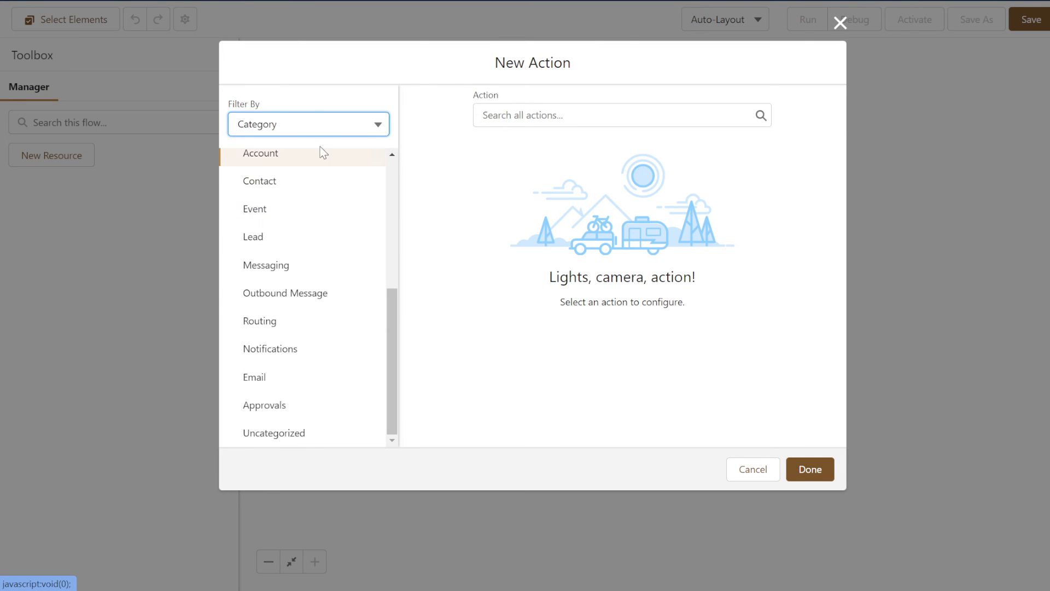
click(284, 296)
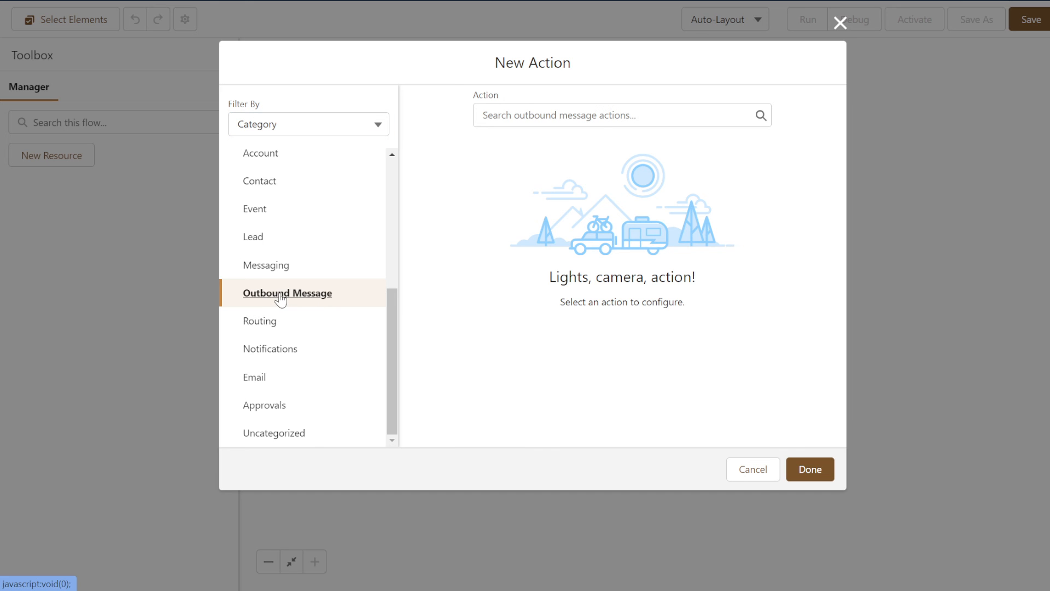
click(527, 116)
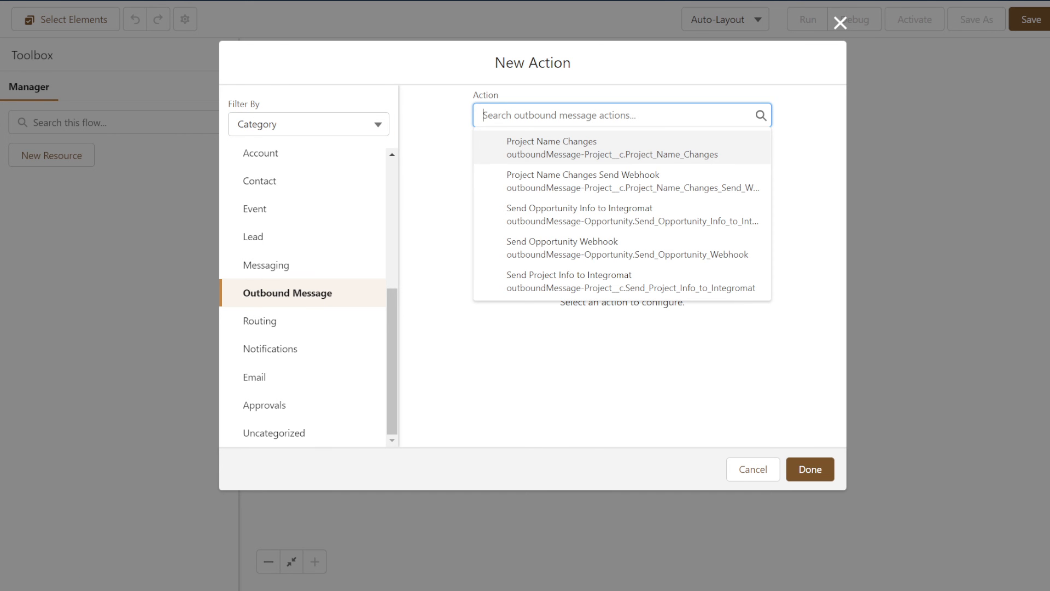
click(551, 149)
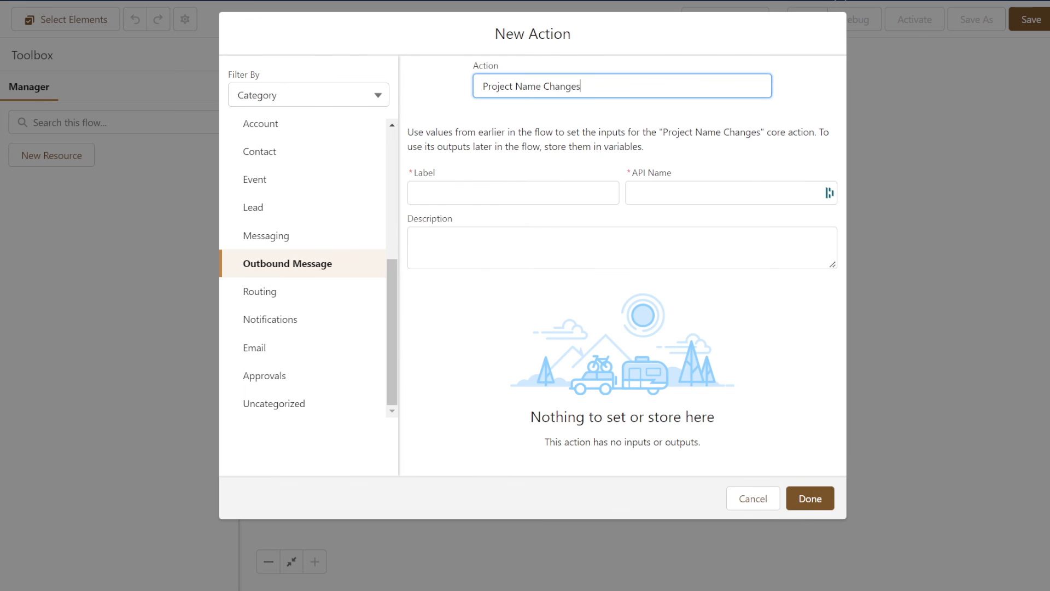
Label the new action "Project Name changes" with the API name Project_Name_changes and add it to the flow
click(512, 193)
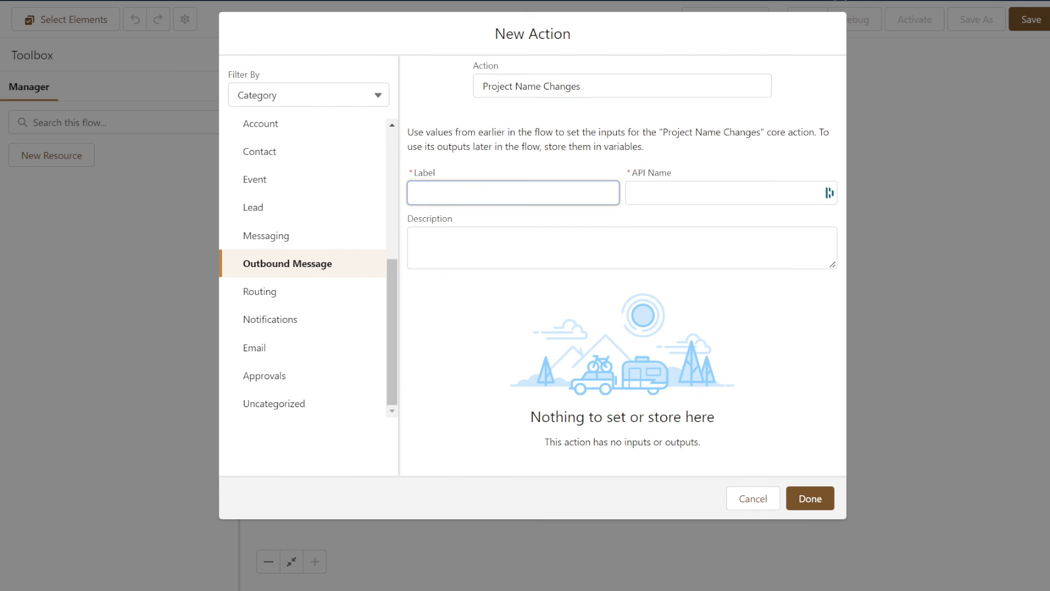
text(Project Name changes)
click(729, 224)
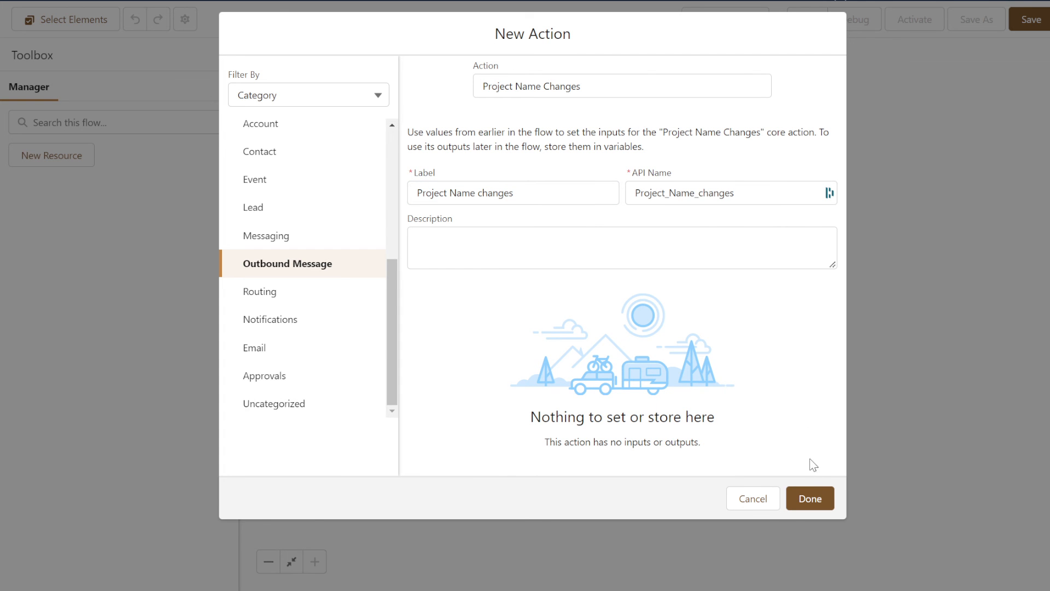
click(811, 501)
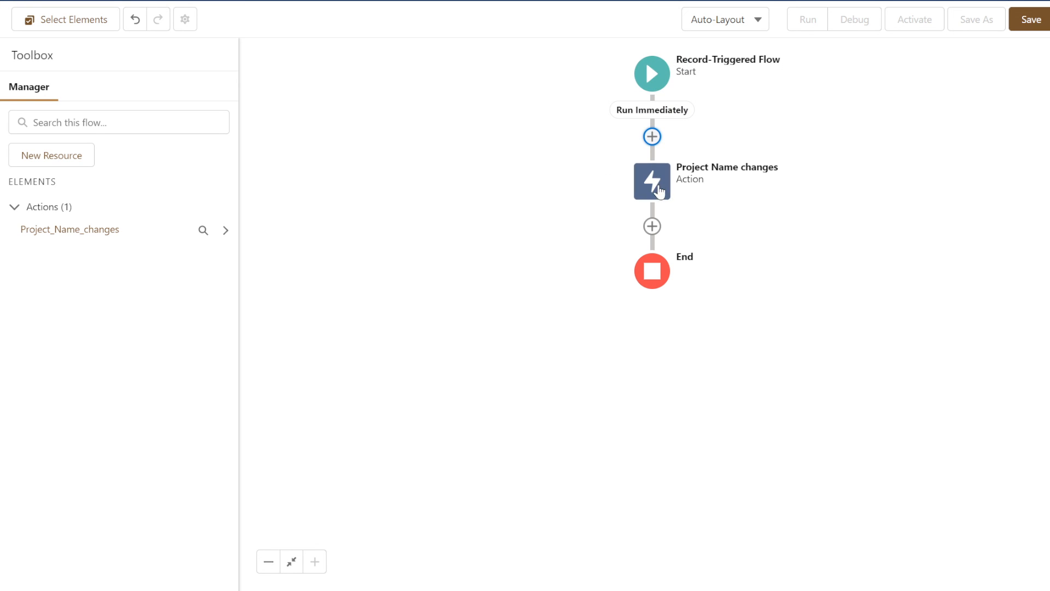
Save the flow with the label "Project Name Changes send webhook" and the API name Project_Name_Changes_send_webhook, and activate it
drag(977, 139, 789, 231)
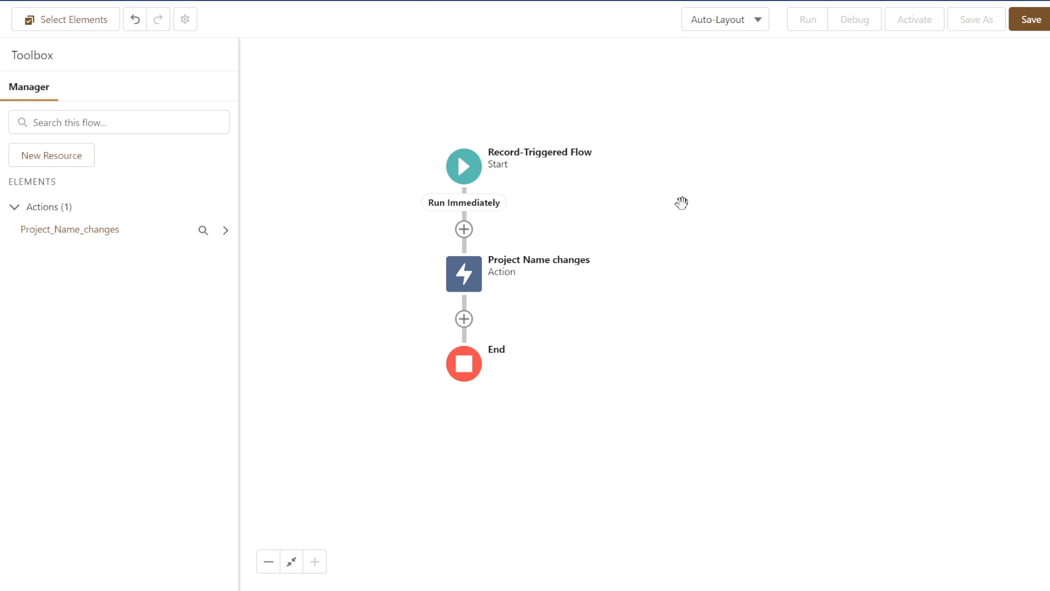
click(1039, 24)
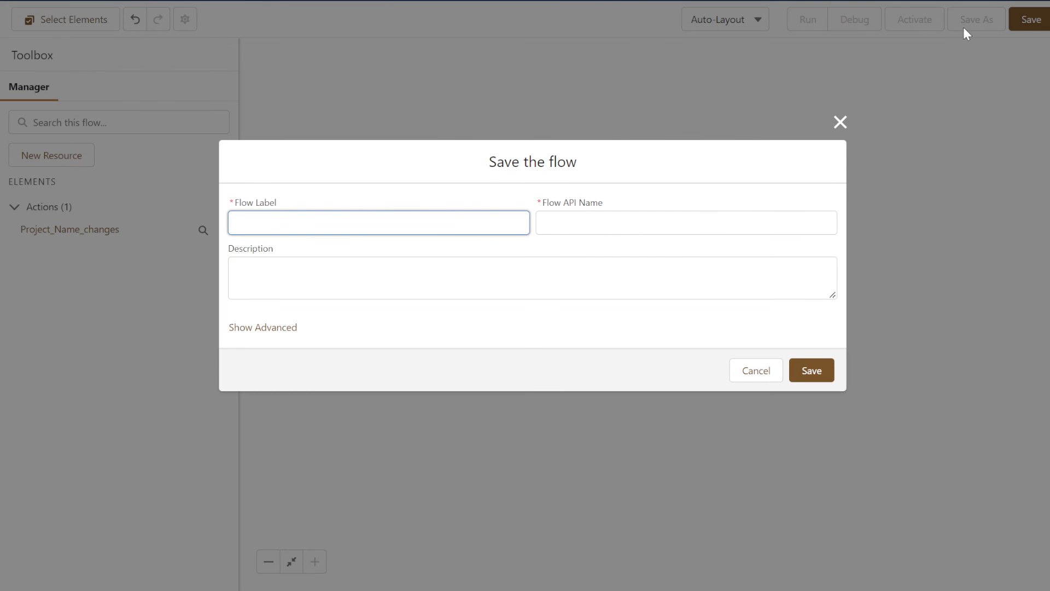
click(553, 164)
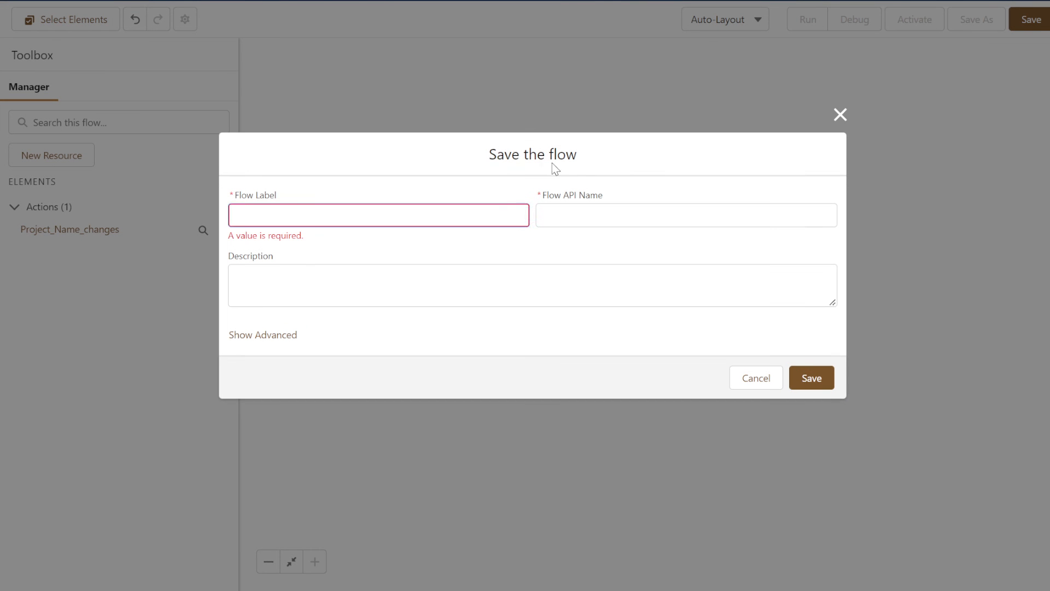
click(411, 217)
text(P)
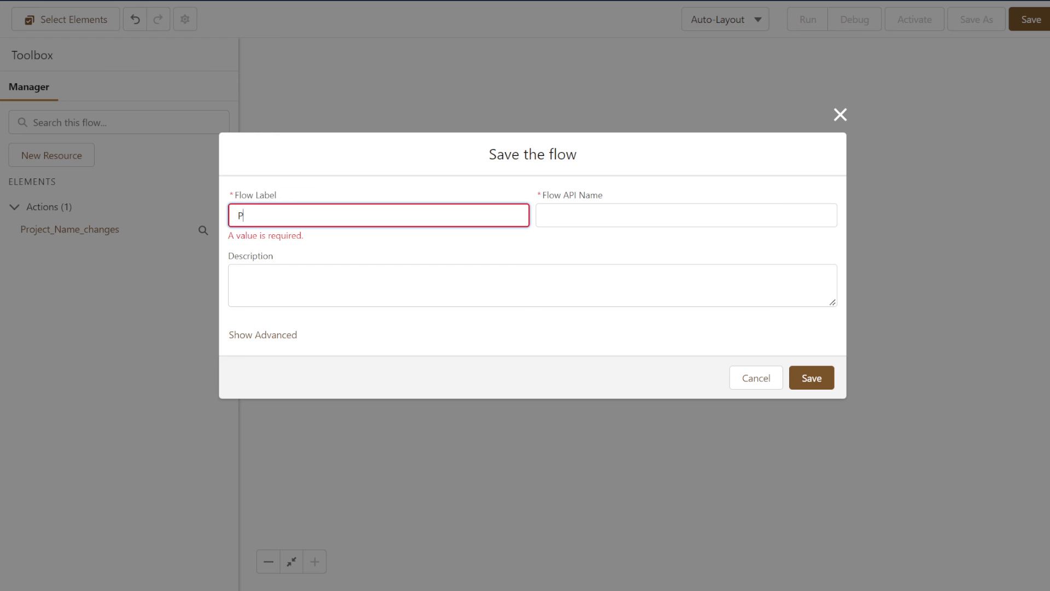
text(rojet)
key(BackSpace)
key(BackSpace)
key(BackSpace)
text(ct Name Chnages)
key(BackSpace)
key(BackSpace)
key(BackSpace)
key(BackSpace)
text(nges  that)
key(BackSpace)
key(BackSpace)
text(han )
text(en)
key(BackSpace)
key(BackSpace)
key(BackSpace)
key(BackSpace)
key(BackSpace)
key(BackSpace)
key(BackSpace)
text(send webho)
click(592, 177)
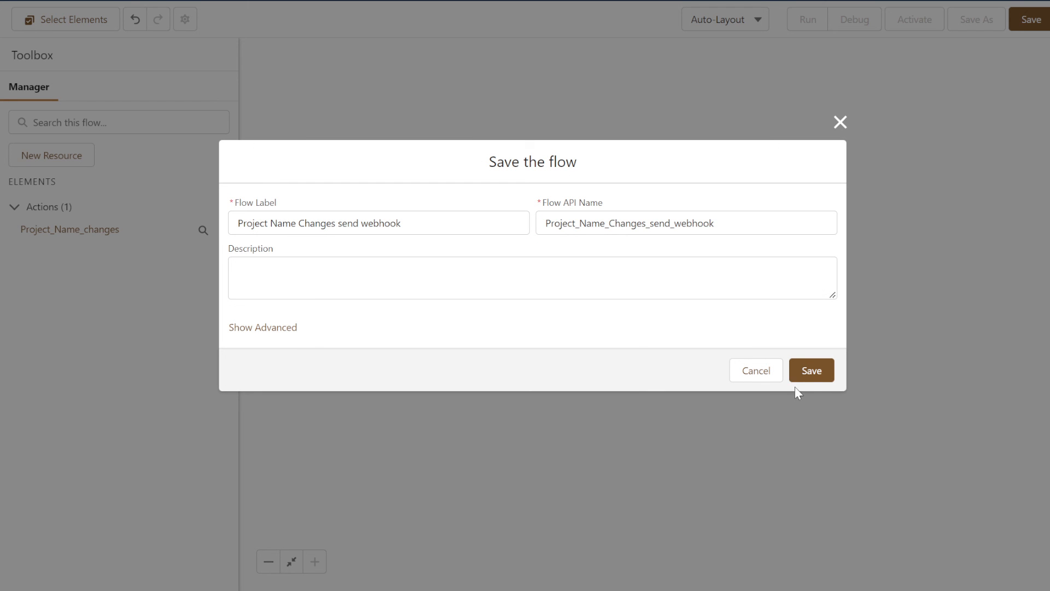
click(813, 375)
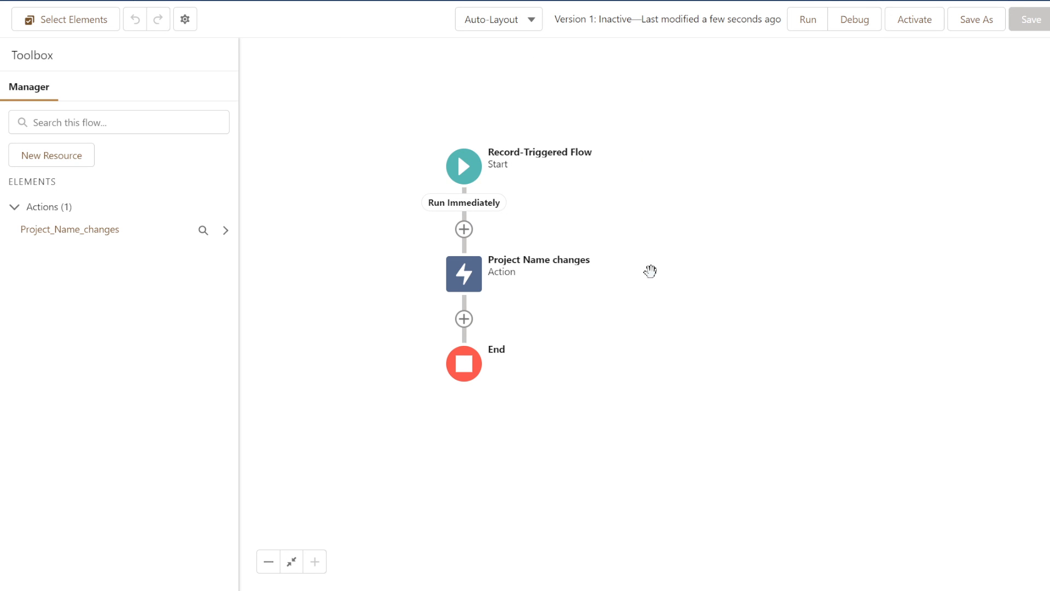
click(928, 25)
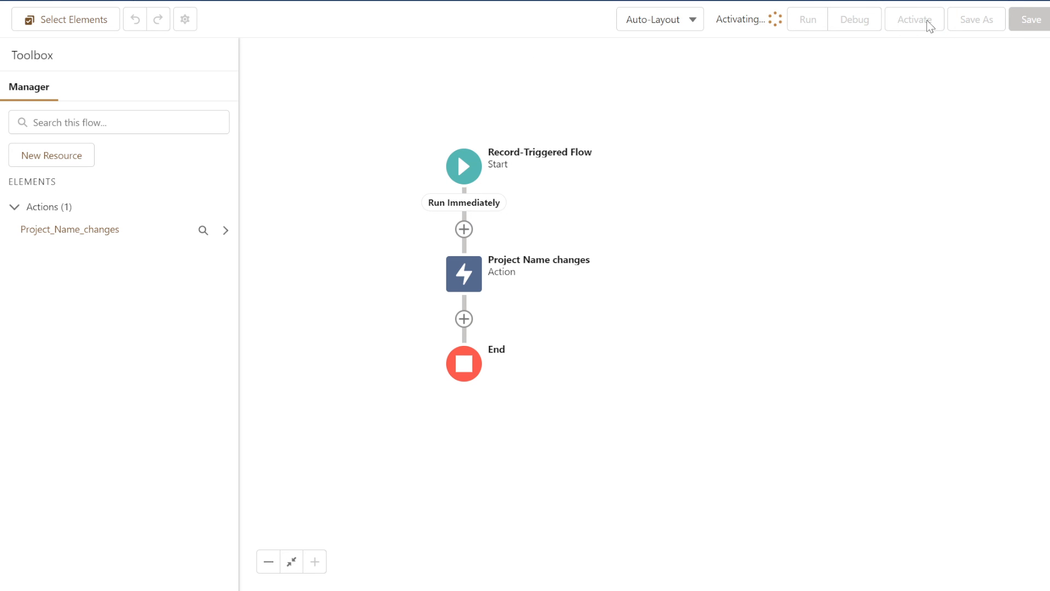